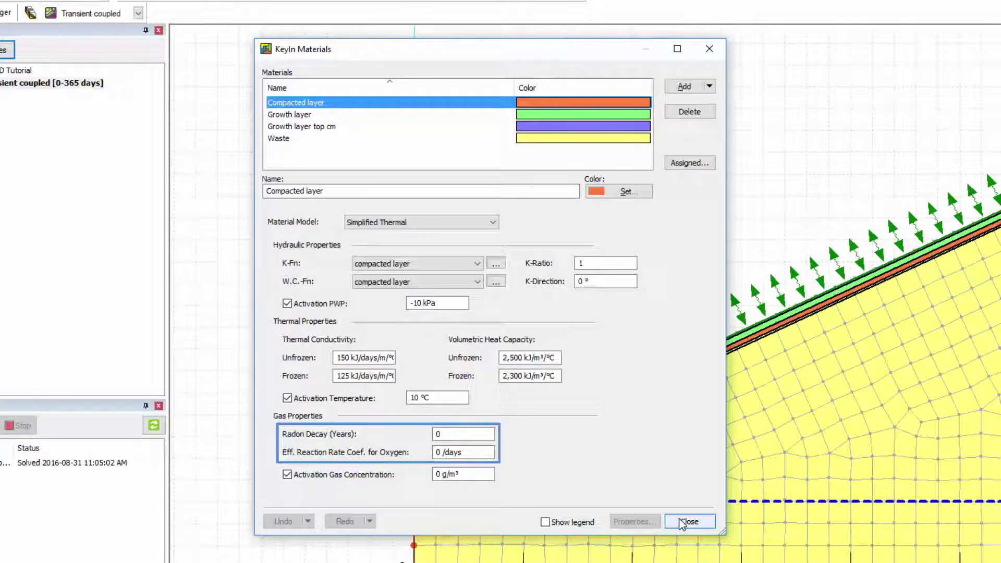
Review the "Spokane data with vegetation" climate boundary condition and its Spokane WA USA climate data set.
click(687, 521)
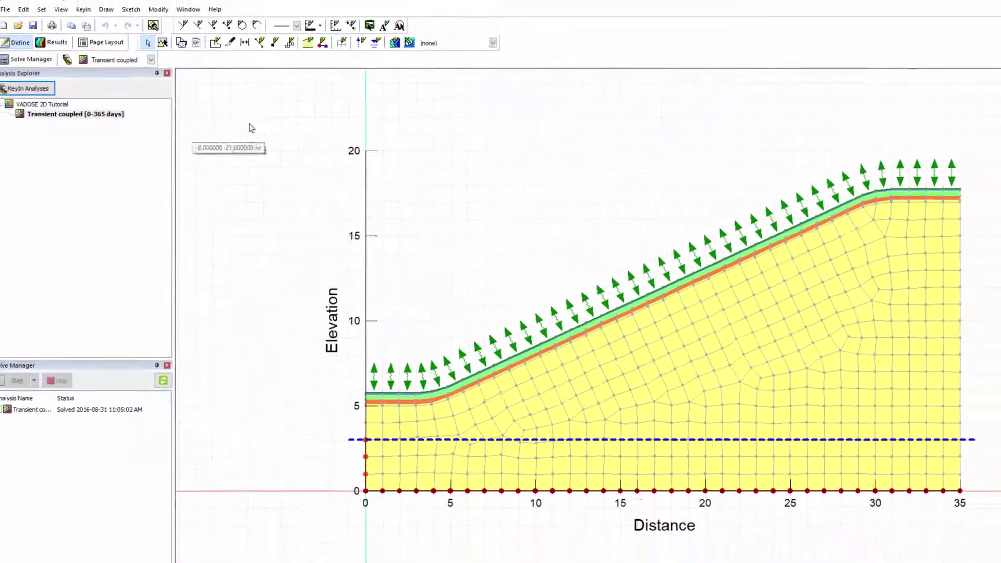
click(83, 9)
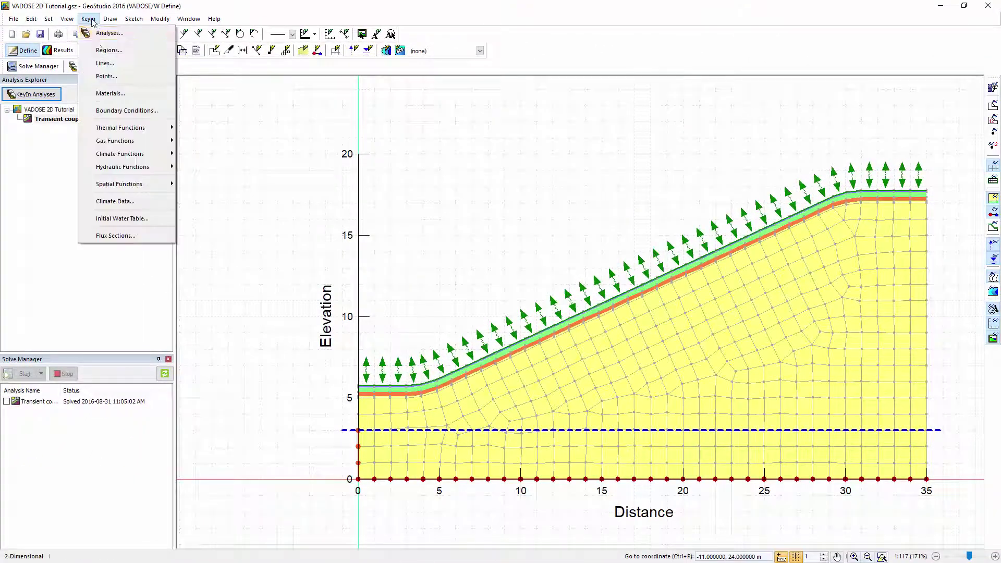
click(123, 112)
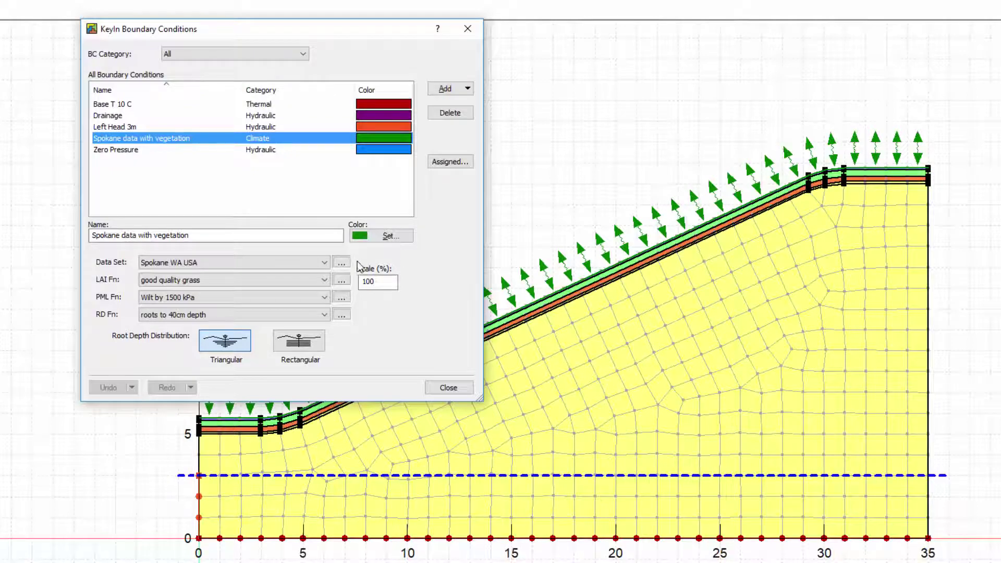
click(341, 263)
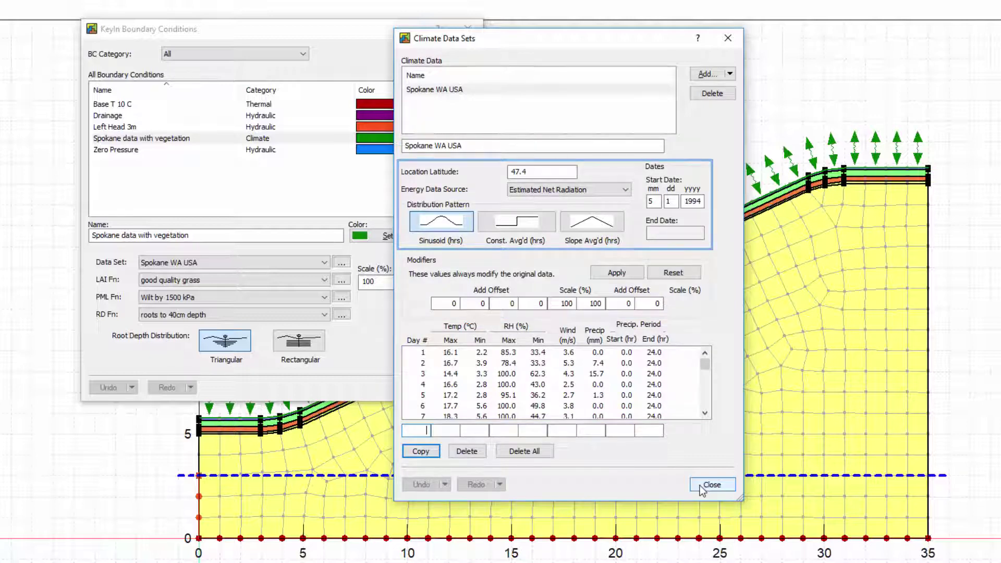
click(712, 485)
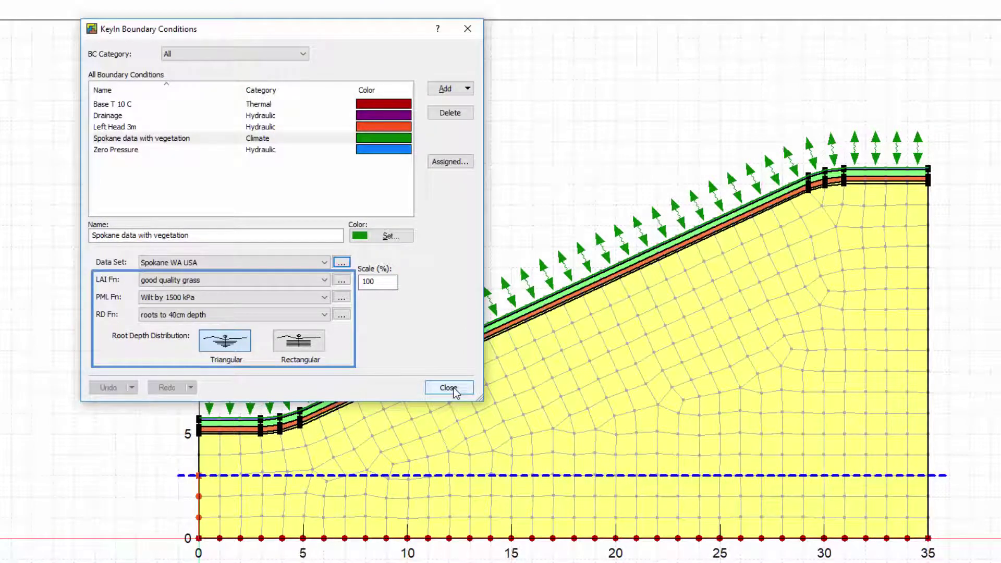
click(452, 390)
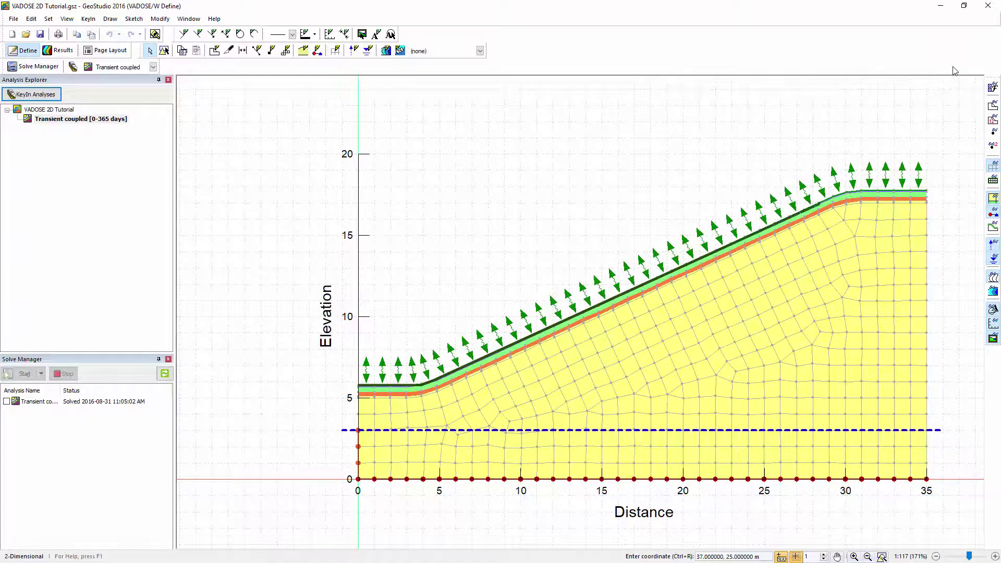
Close the project and open VADOSE 2D Tutorial.gsz from the Upgrading VADOSE Files folder in GeoStudio 2018.
click(989, 5)
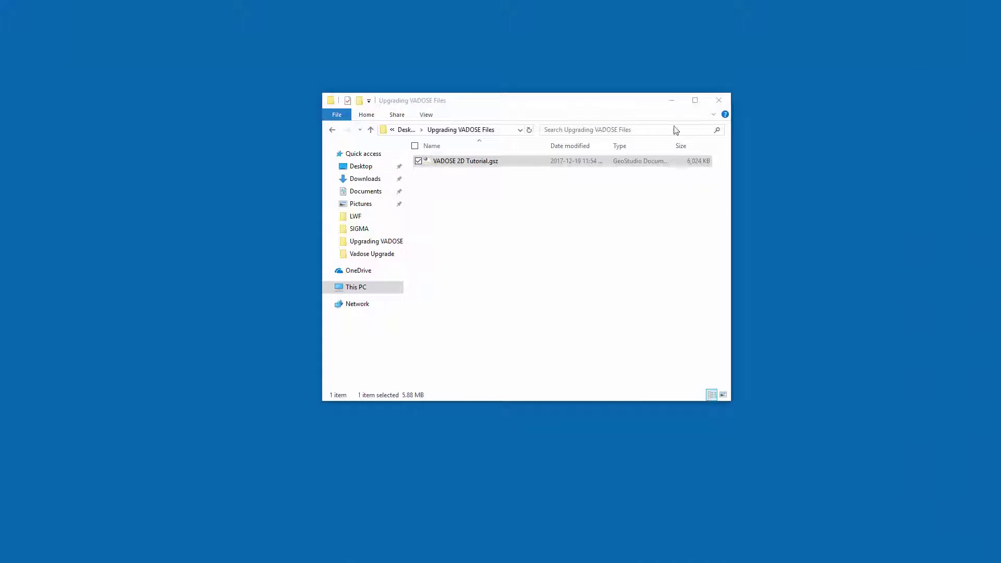
right_click(469, 162)
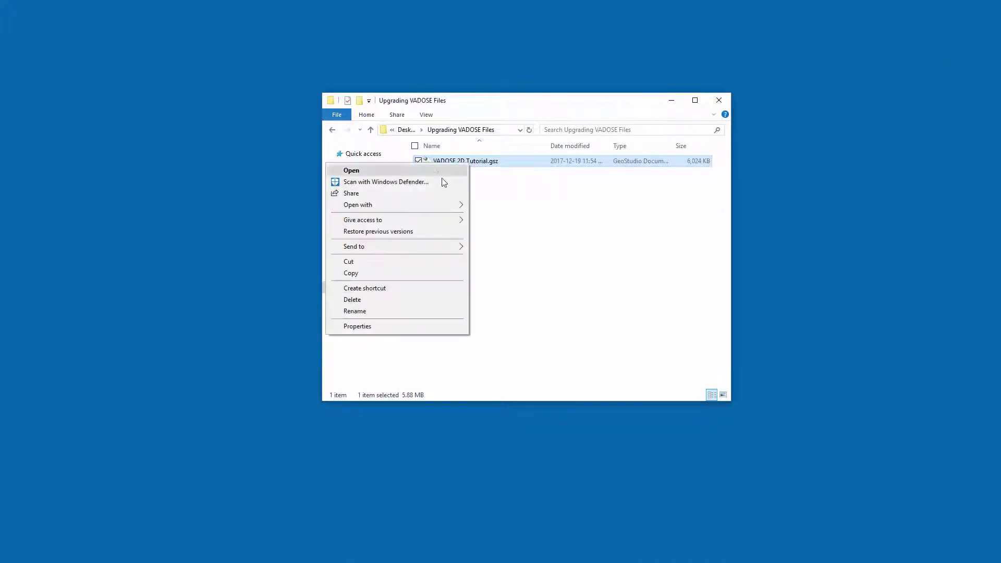
mouse_move(429, 204)
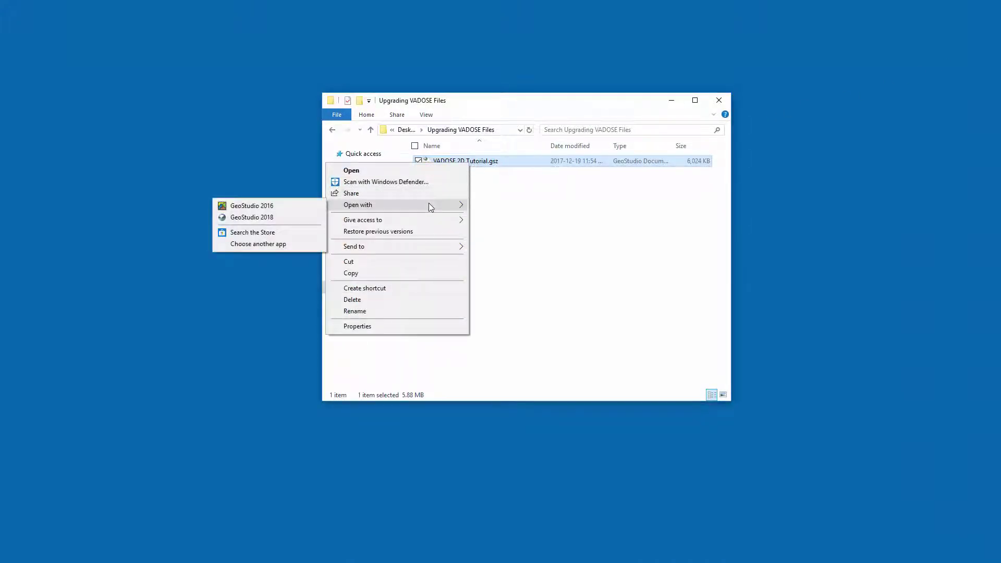
click(295, 217)
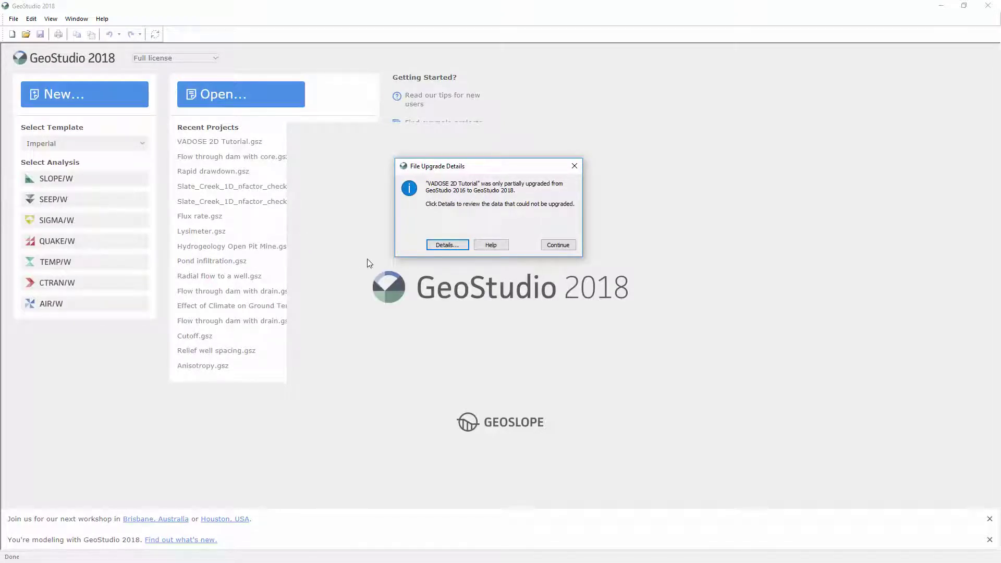
Review the file upgrade details and the linked KB775 article, and continue loading the upgraded project.
click(449, 245)
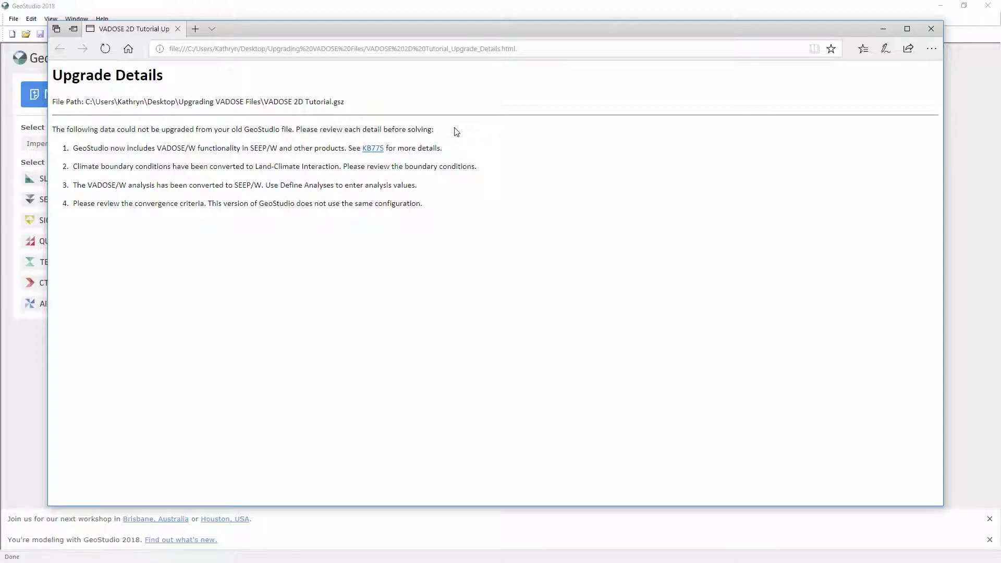
click(377, 151)
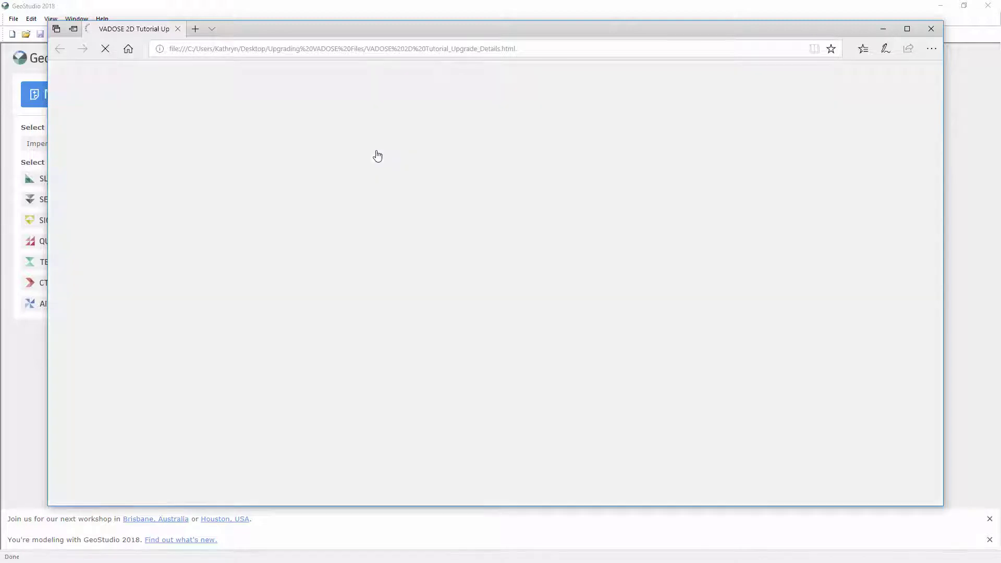
scroll(384, 161, down, 4)
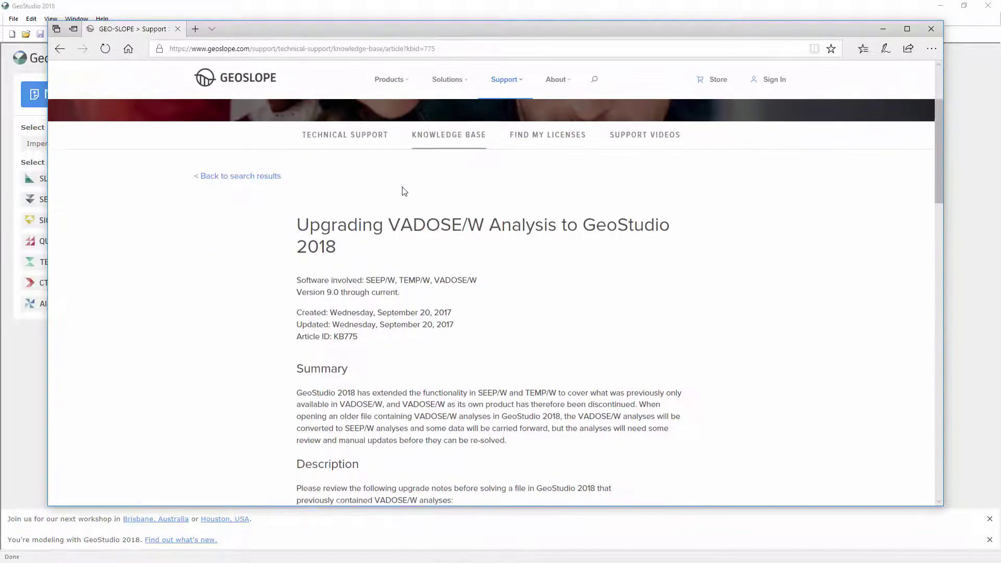
scroll(405, 191, down, 10)
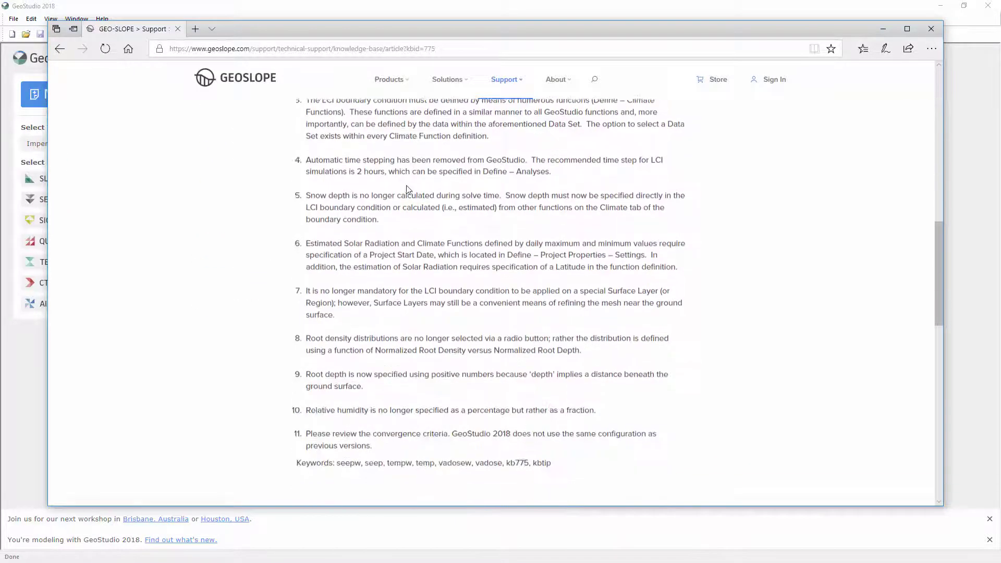
click(932, 30)
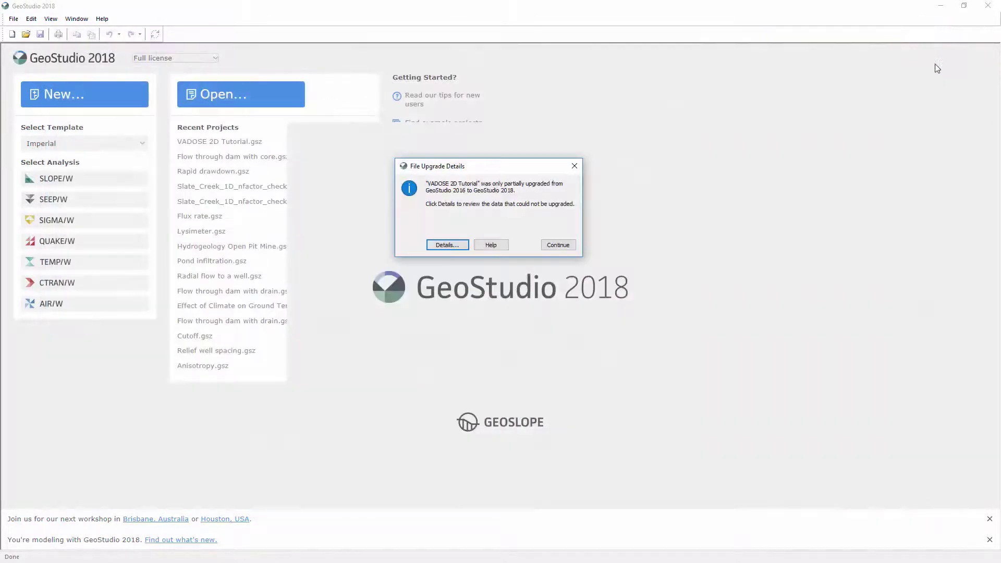
click(558, 246)
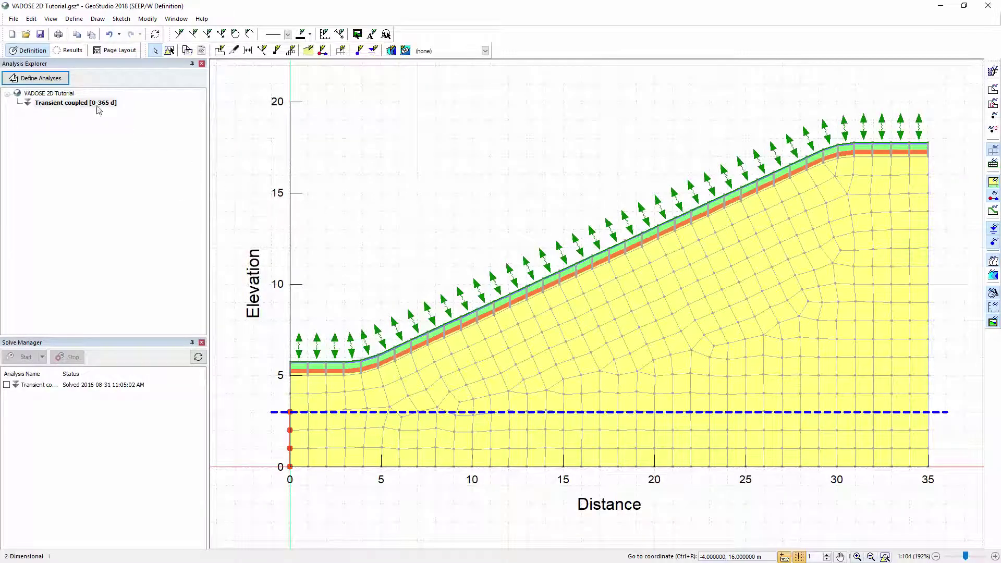
Enable isothermal and thermal vapor transfer, Heat Transfer and Gas Transfer for the Transient coupled analysis.
click(56, 79)
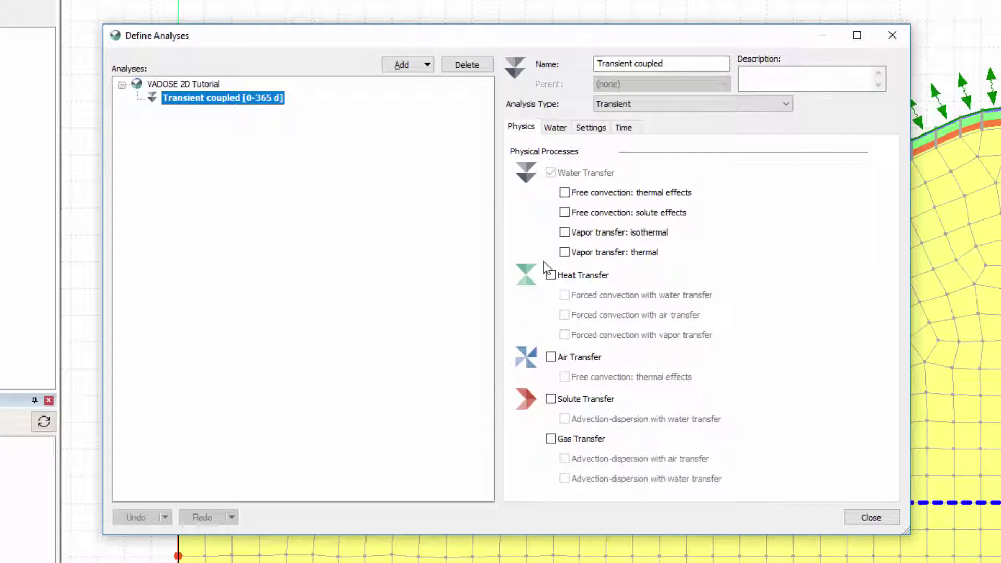
click(565, 233)
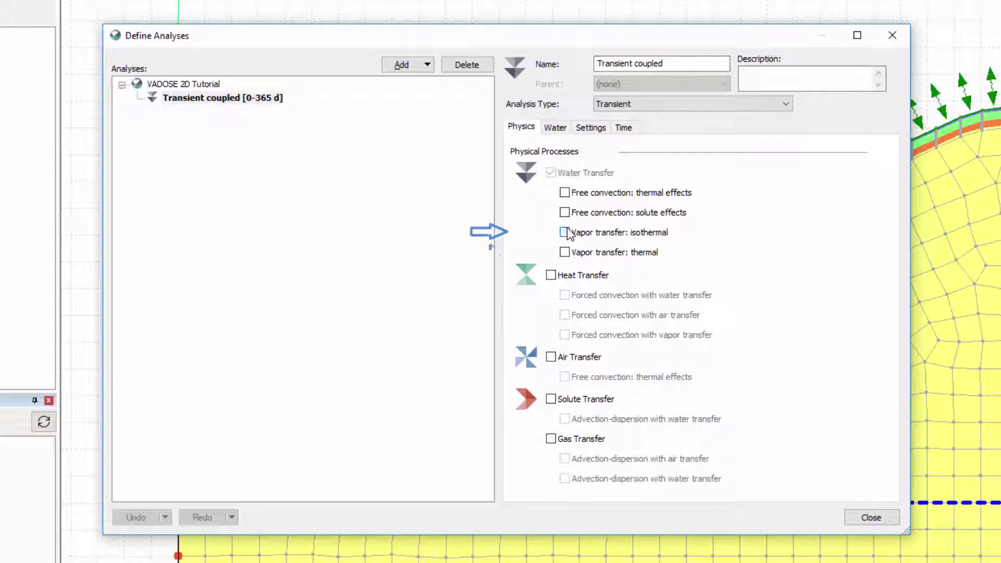
click(565, 252)
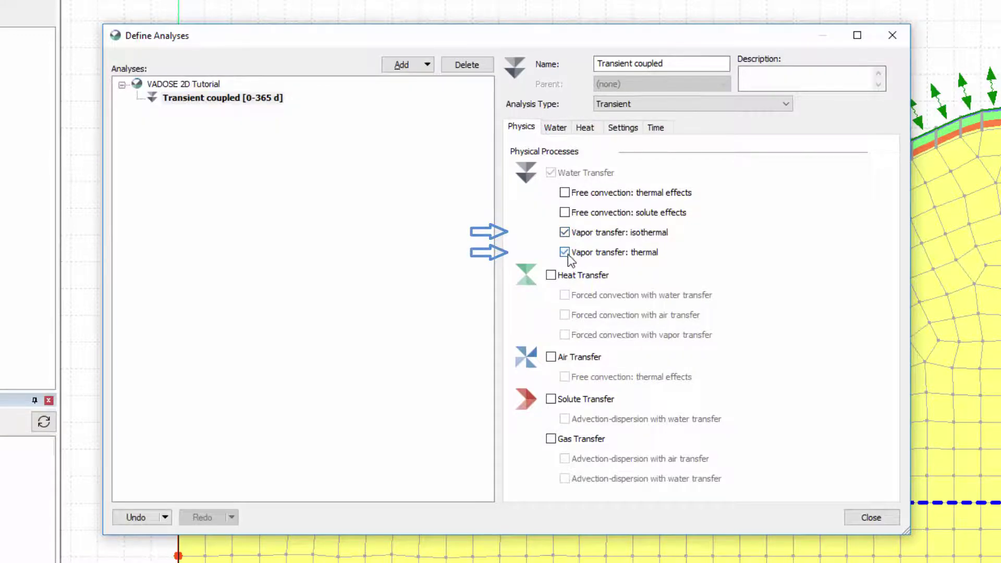
click(551, 275)
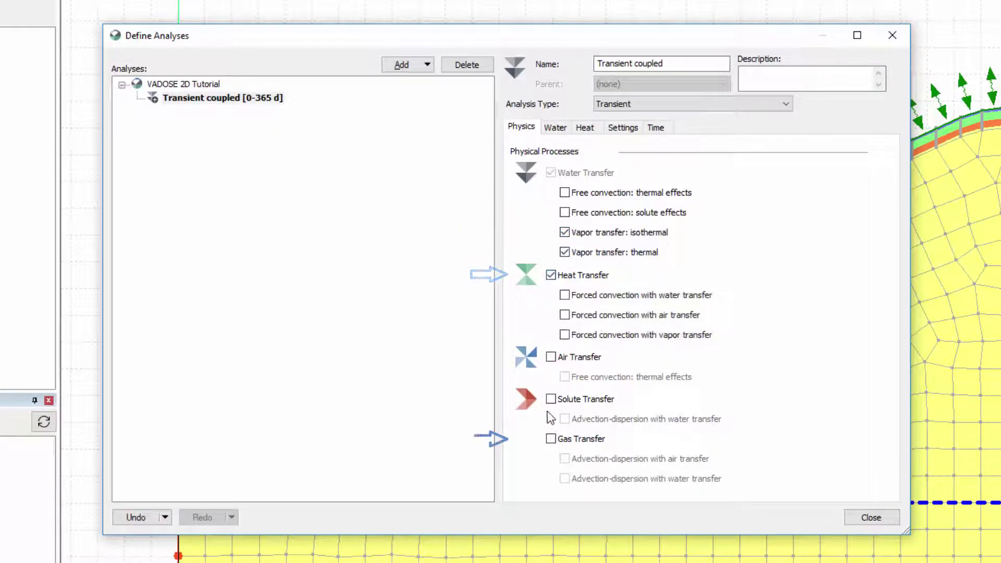
click(551, 440)
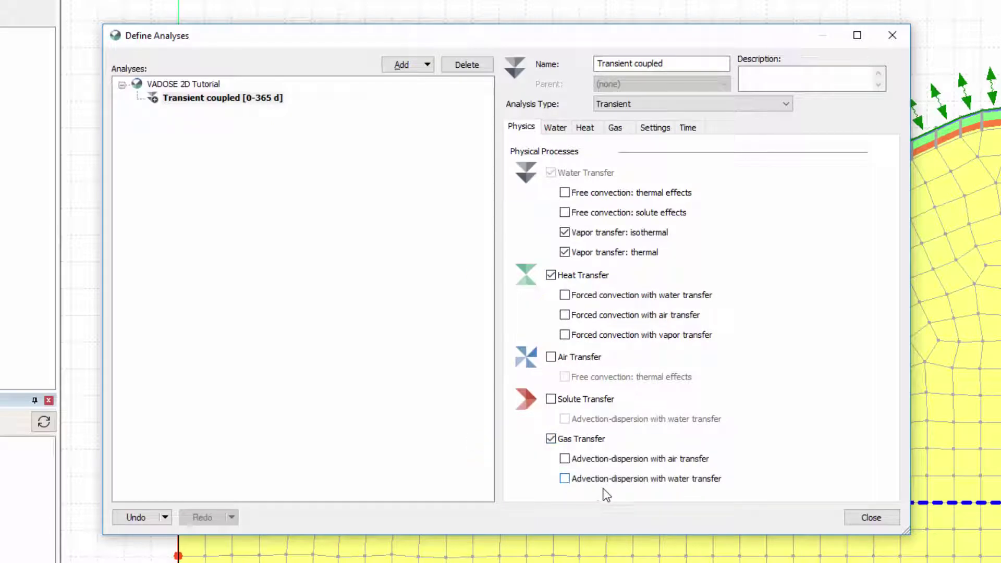
Set the Transient coupled analysis's time increment to 2 hr and close the analysis definition.
click(684, 129)
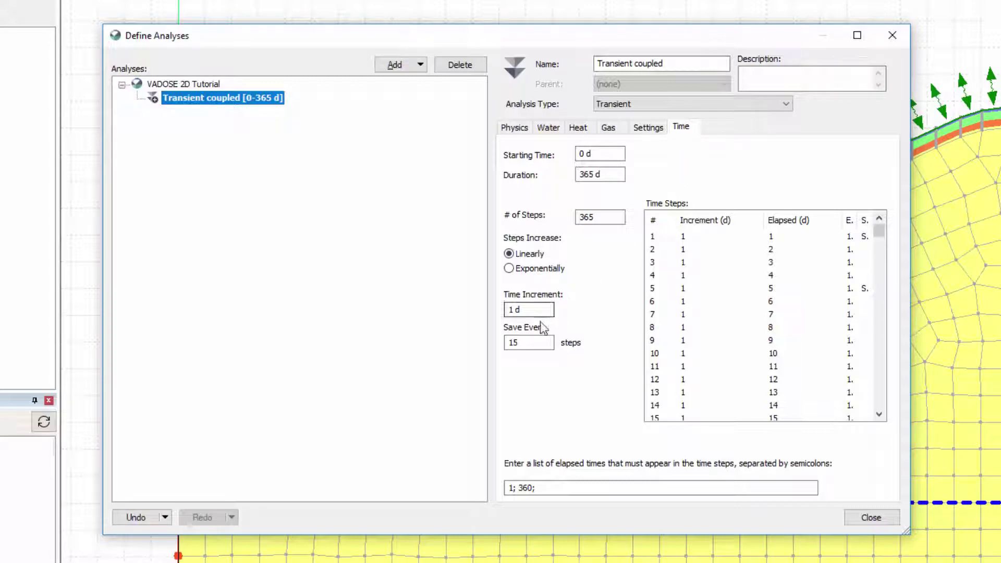
drag(526, 310, 505, 311)
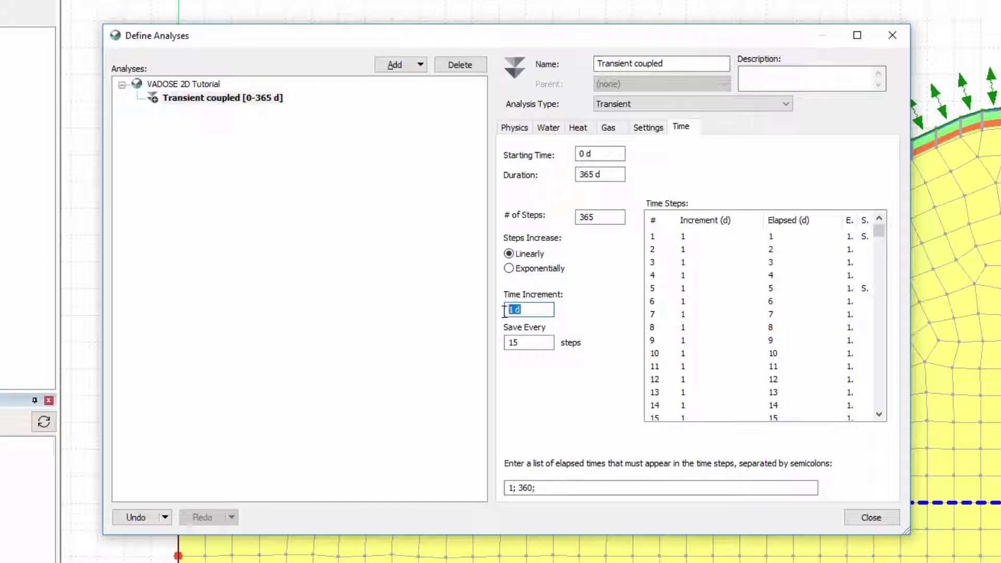
text(2 hr)
key(Return)
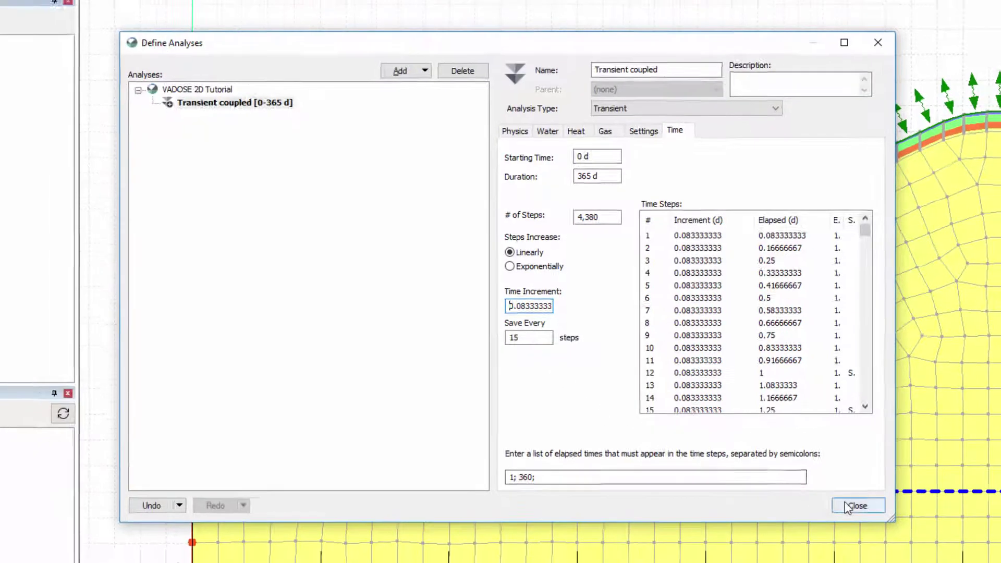
click(858, 506)
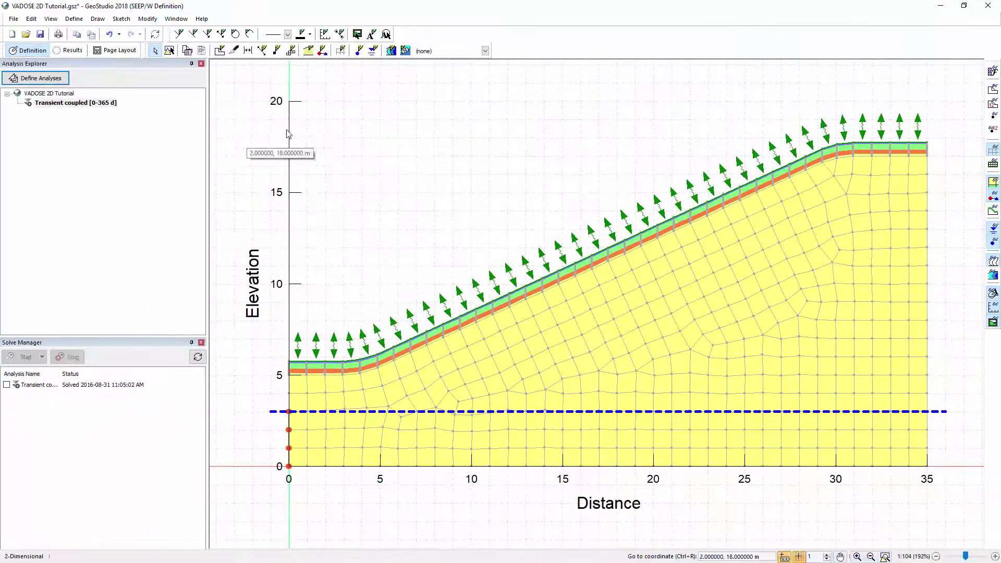
Review the thermal, hydraulic and gas properties of the Compacted layer material.
click(74, 18)
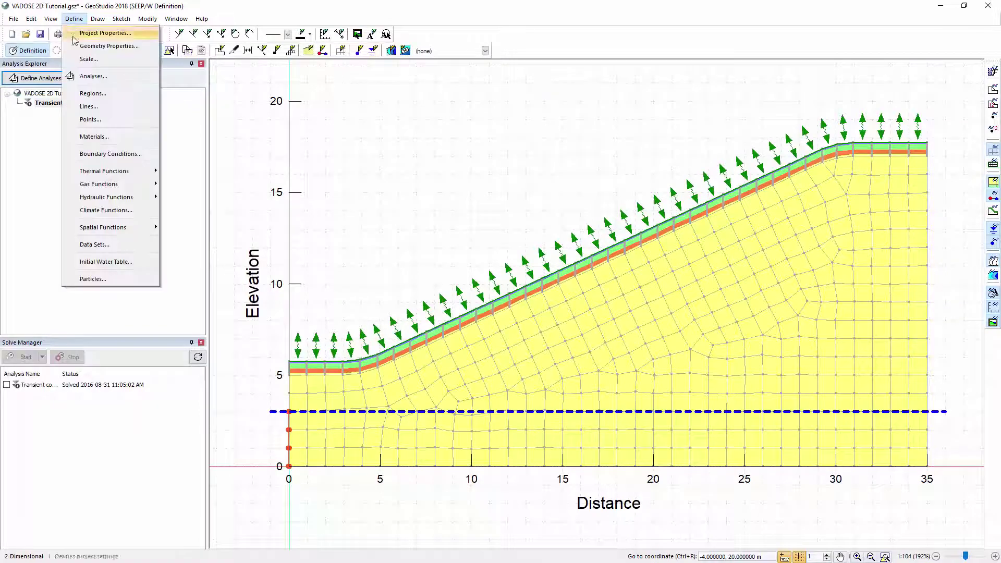
click(94, 137)
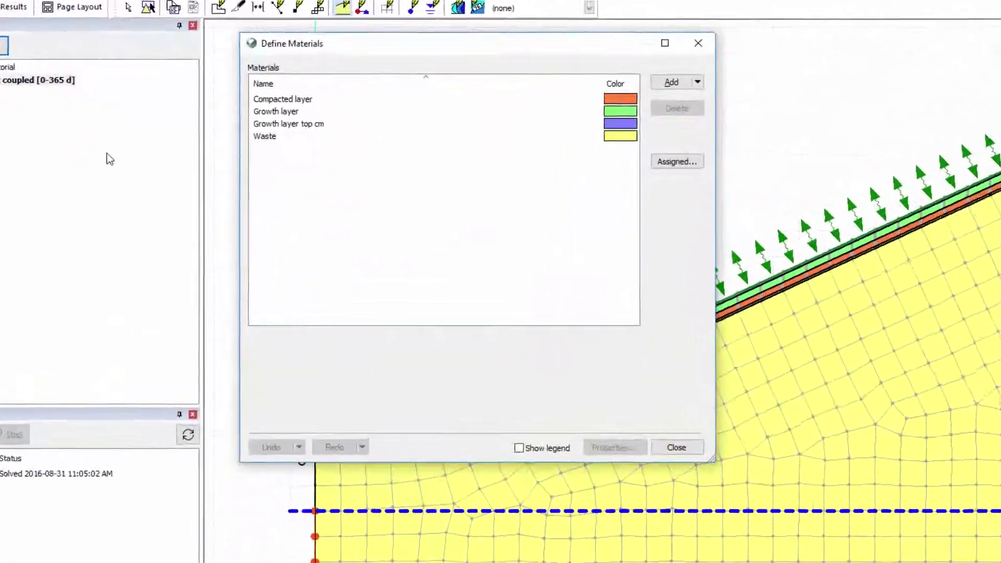
click(277, 100)
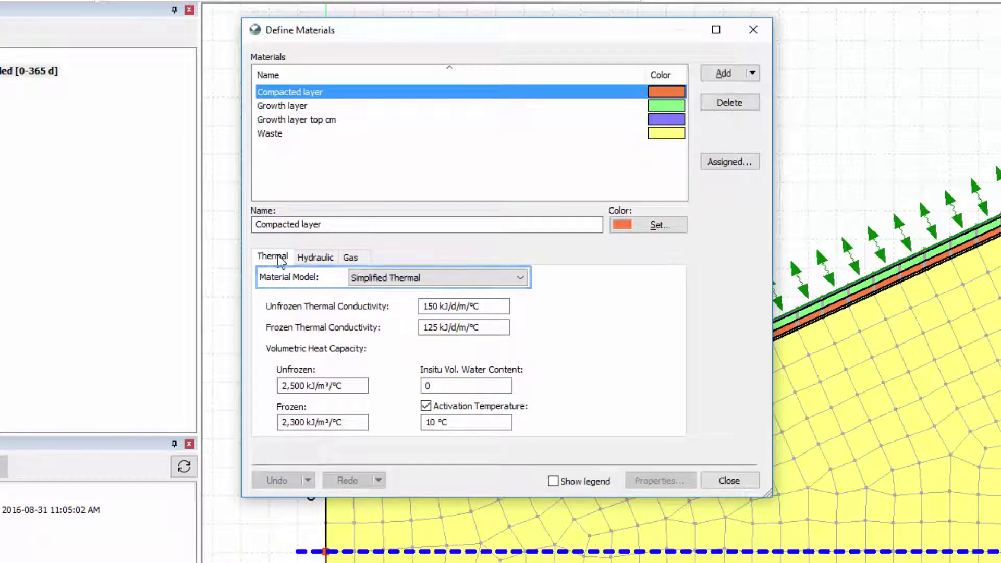
click(306, 259)
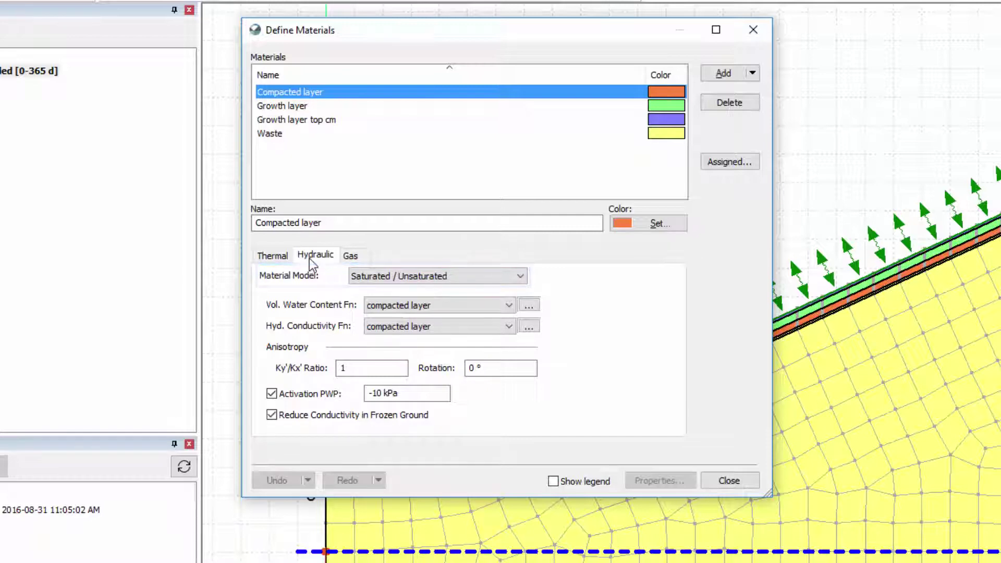
click(350, 258)
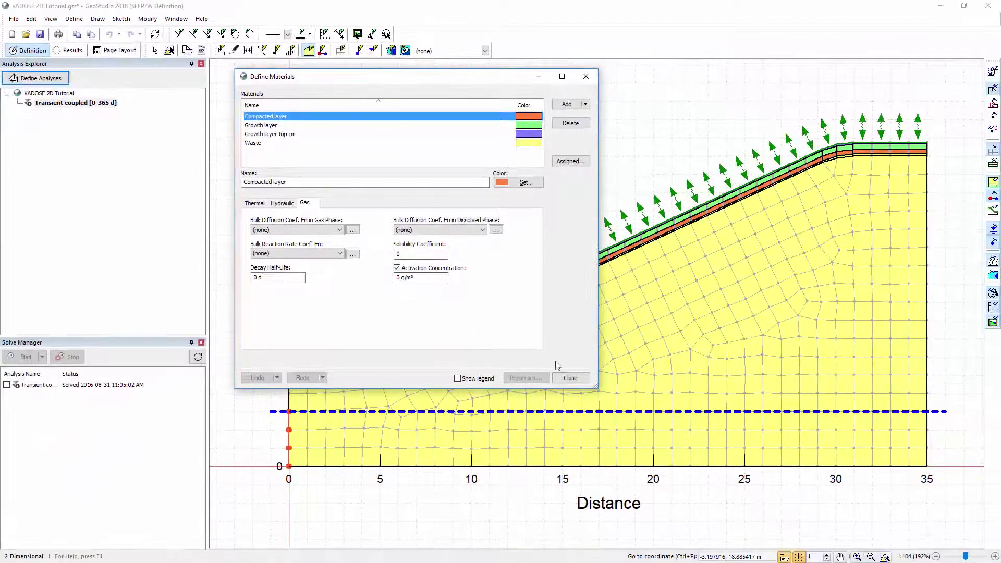
click(570, 378)
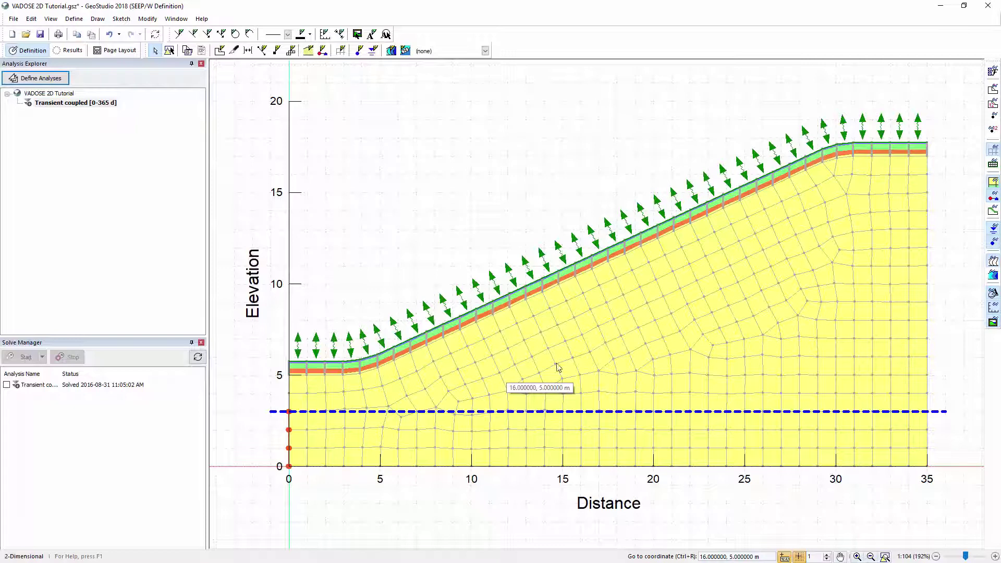
Review the climate records in the Spokane WA USA data set.
click(73, 19)
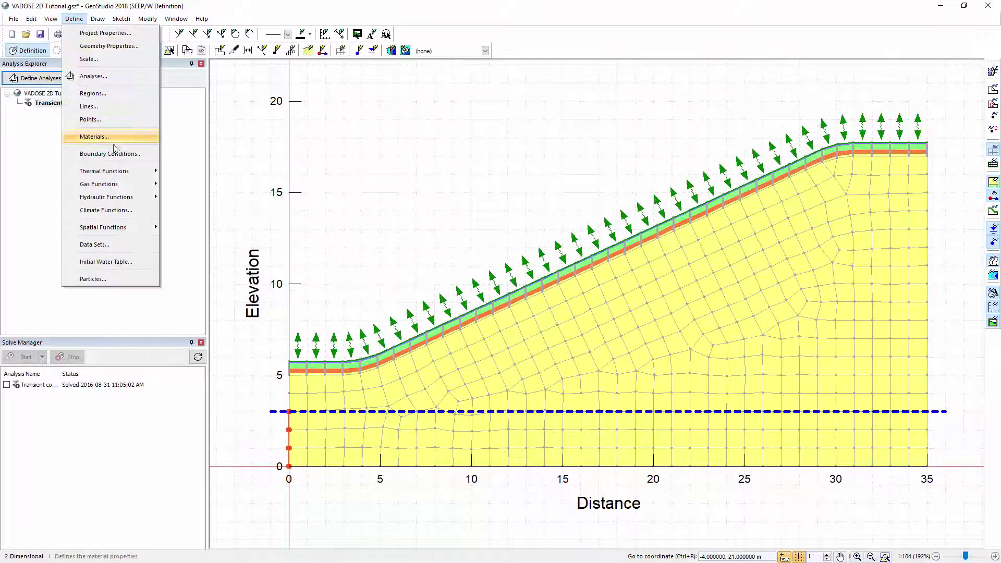
click(135, 250)
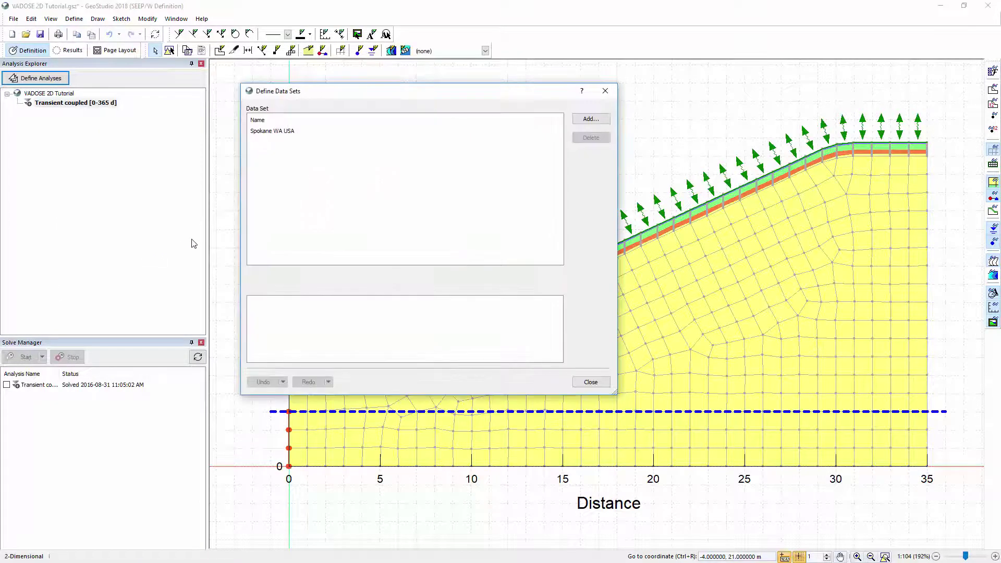
click(290, 133)
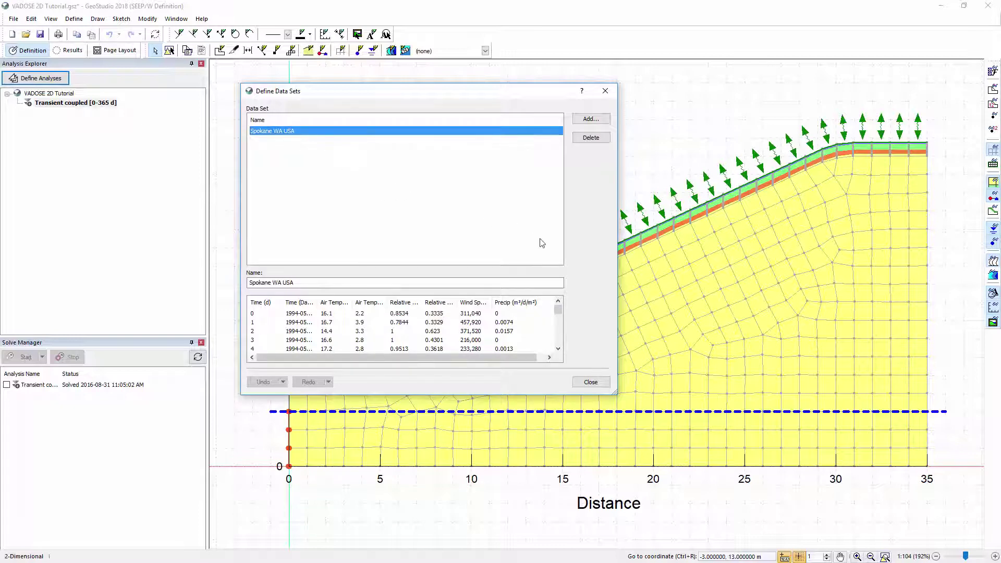
click(591, 382)
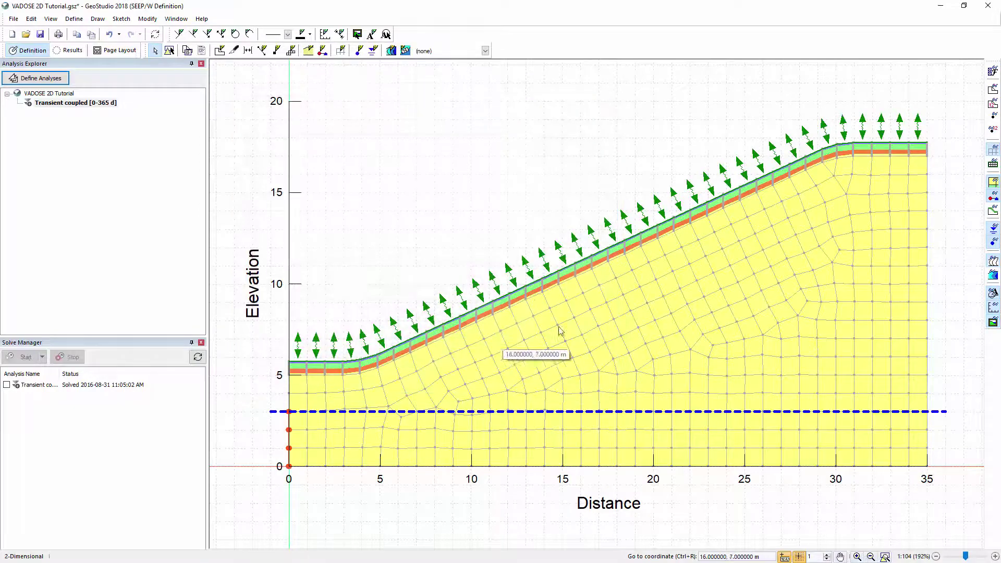
Review the Spokane WA USA climate functions for air temperature, relative humidity and precipitation.
click(73, 20)
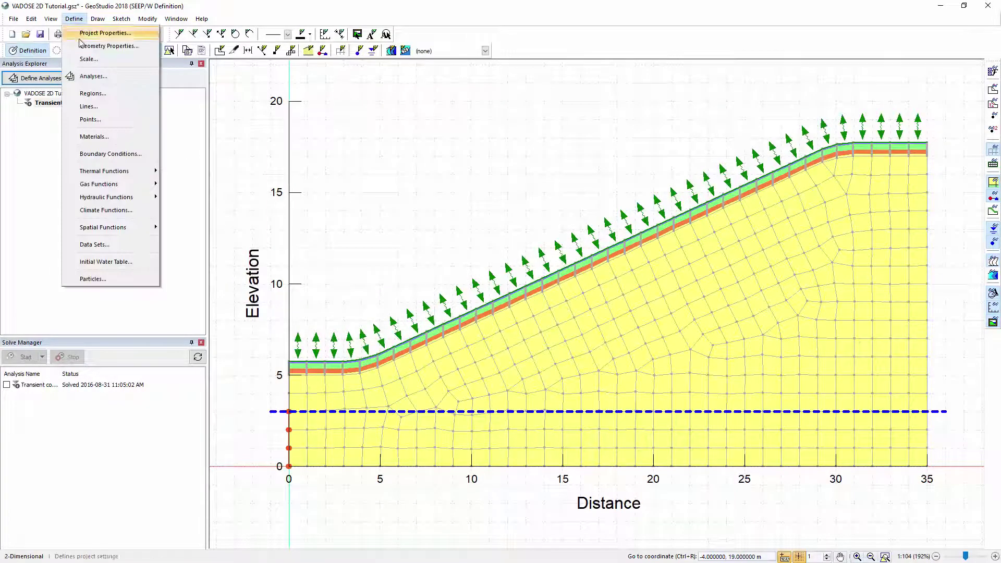
click(110, 210)
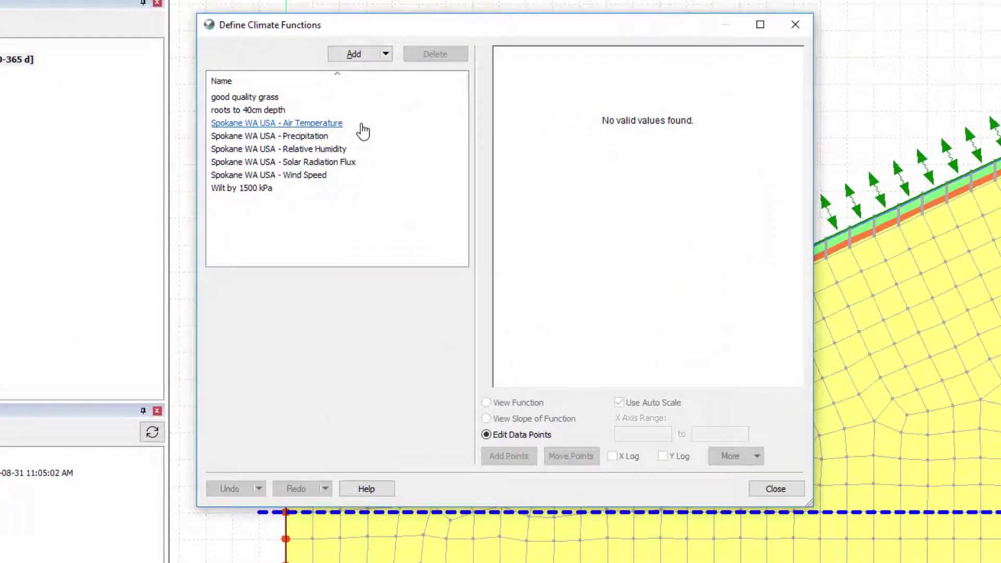
click(364, 131)
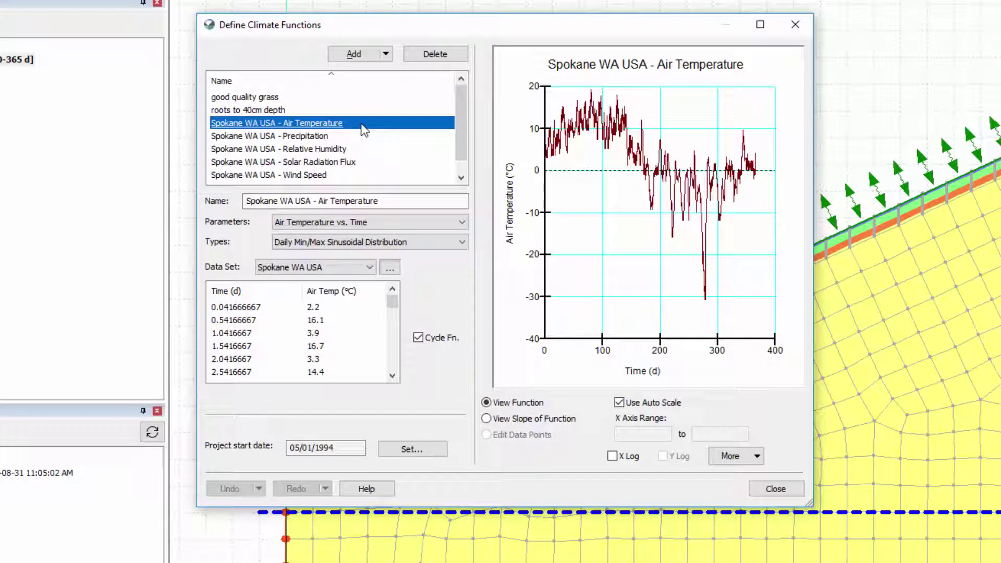
click(358, 152)
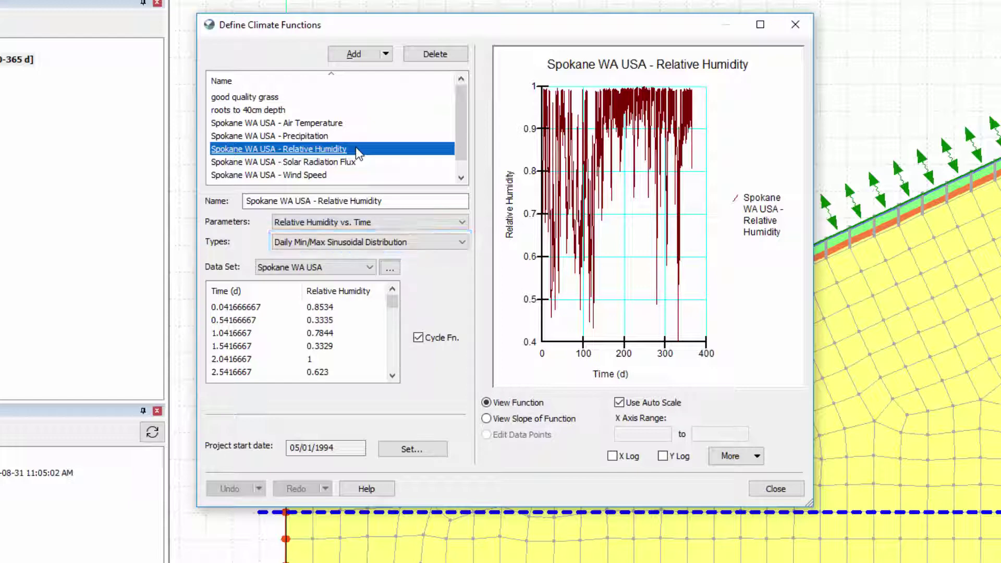
click(357, 137)
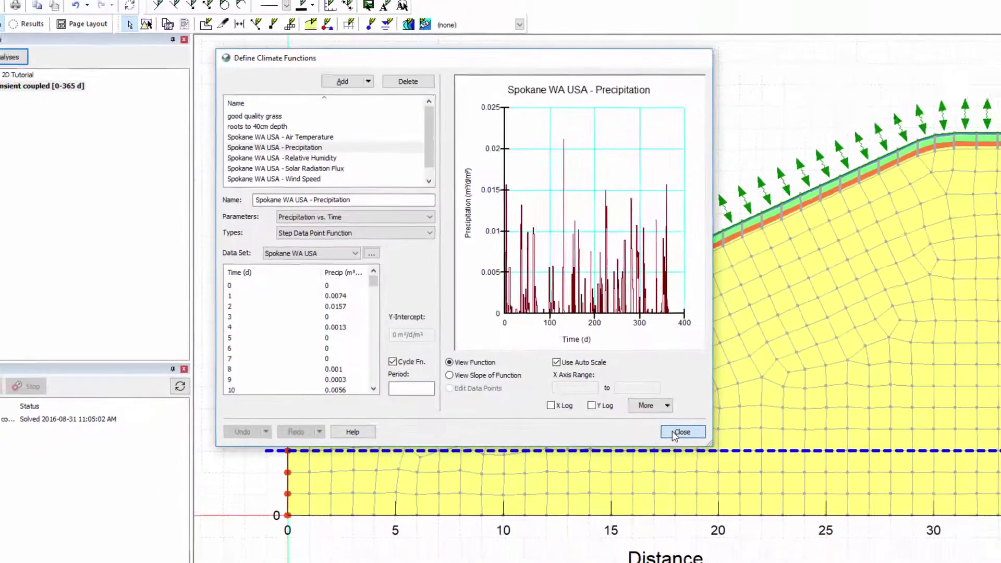
click(776, 489)
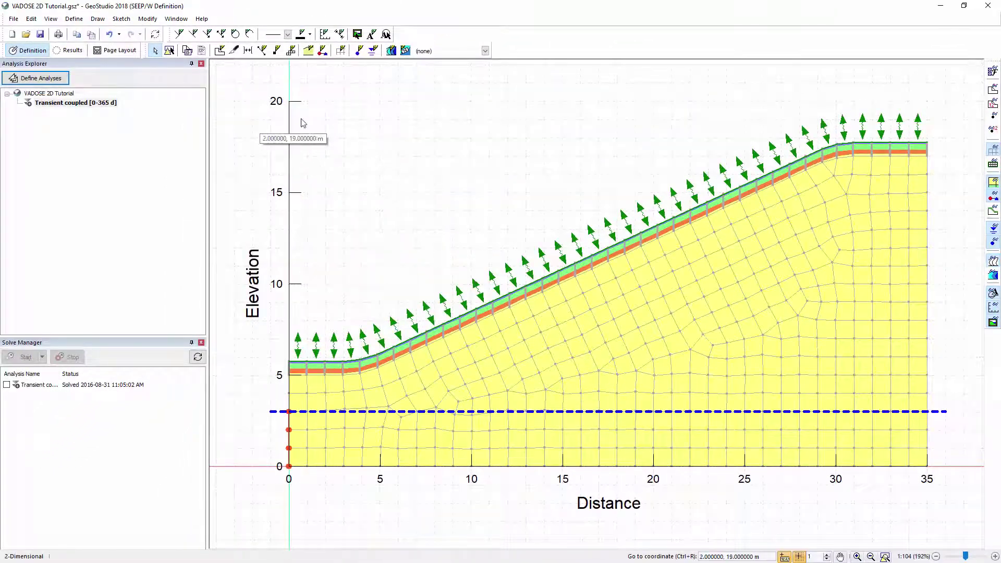
Open the definition of the hydraulic boundary condition Spokane data with vegetation for review.
click(73, 19)
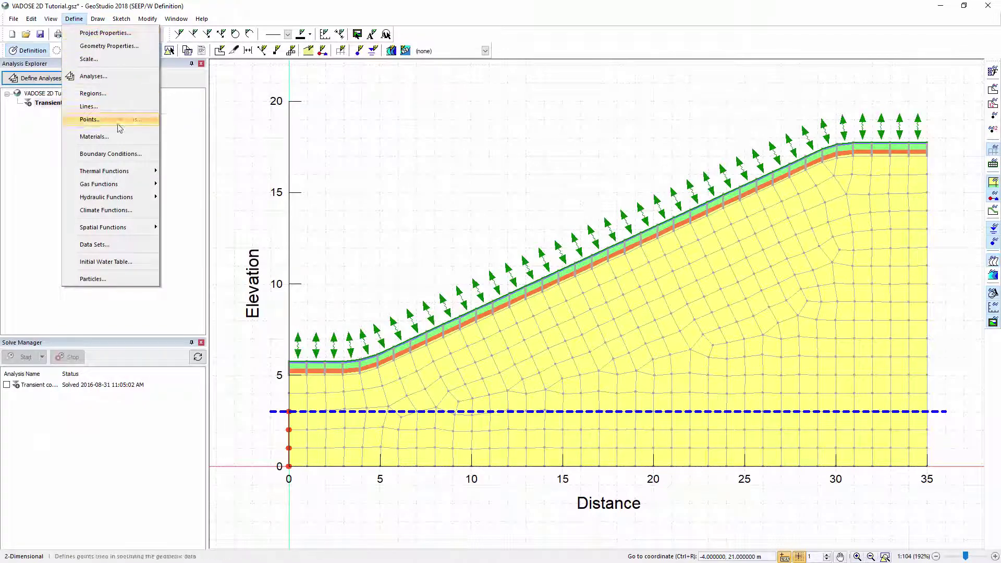
click(121, 154)
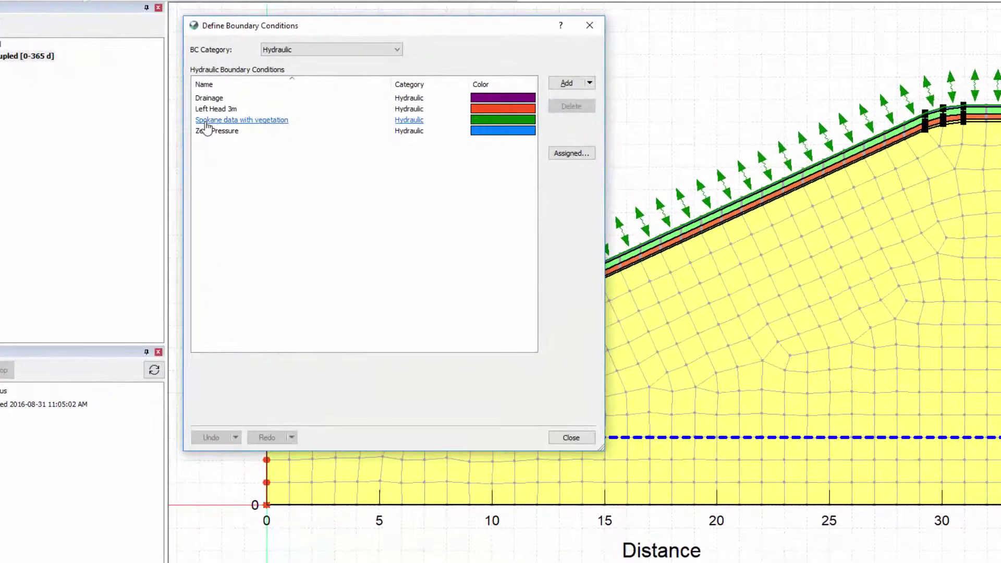
click(212, 121)
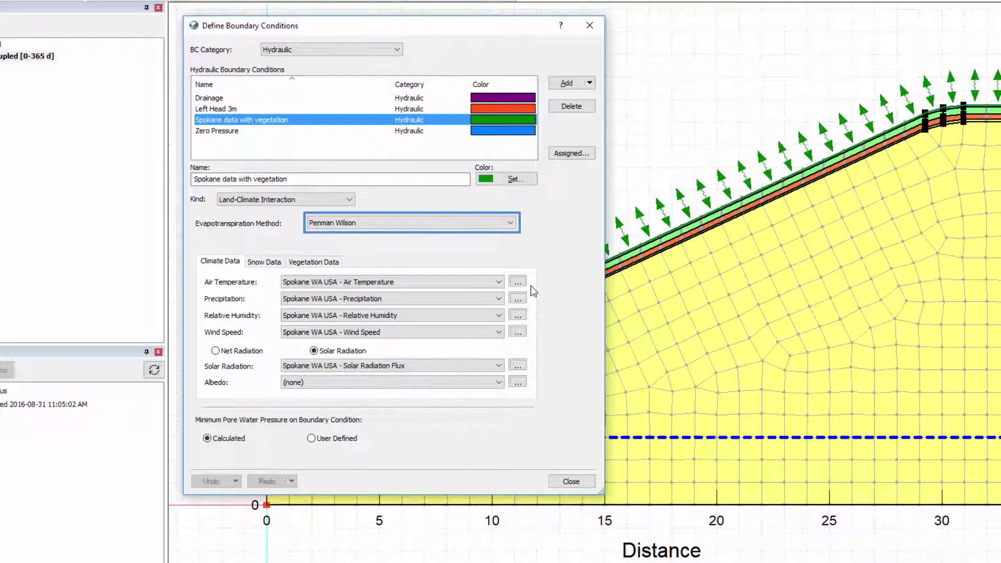
Try the User Defined evapotranspiration method and the Net Radiation option, restoring Penman Wilson and Solar Radiation.
click(510, 223)
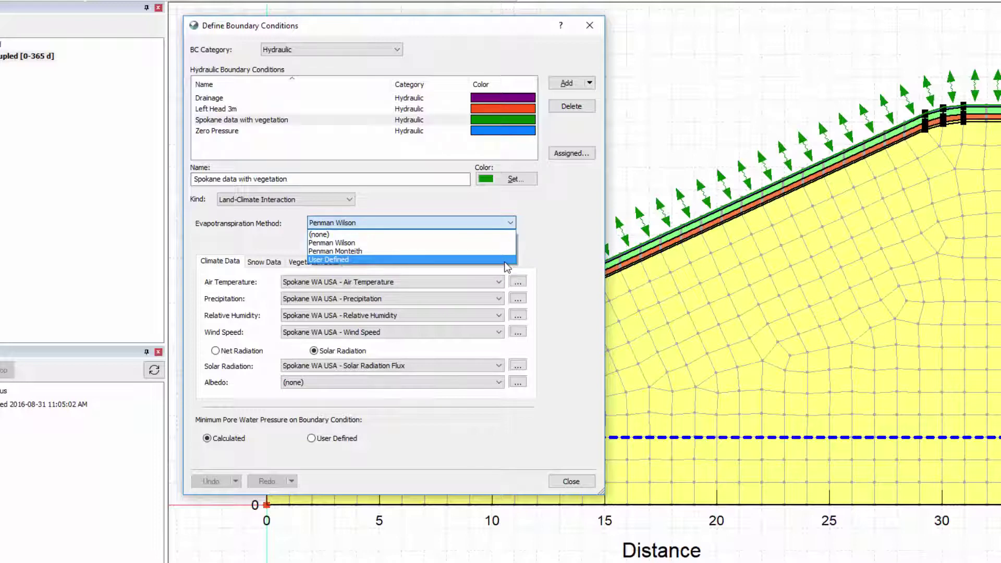
click(505, 261)
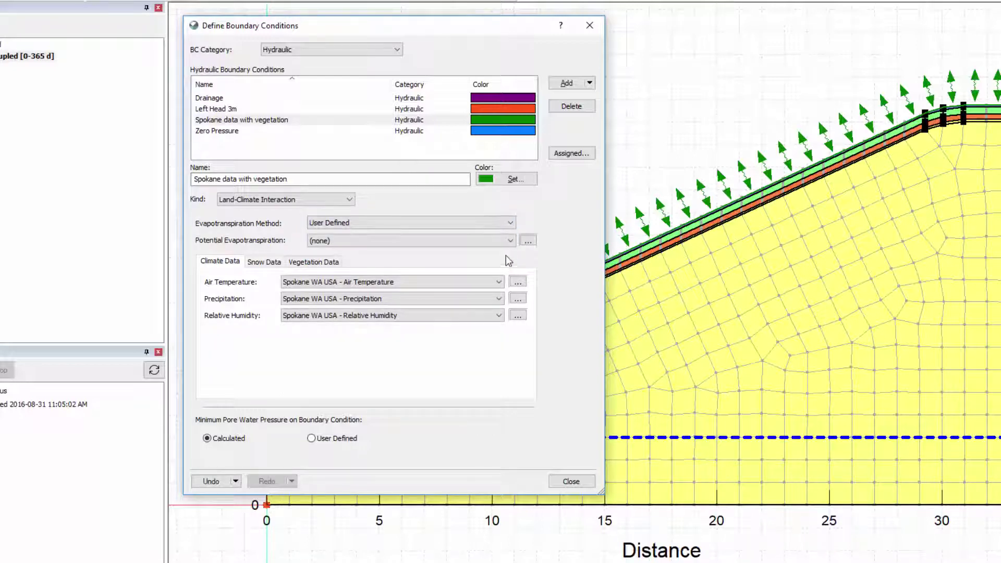
click(511, 224)
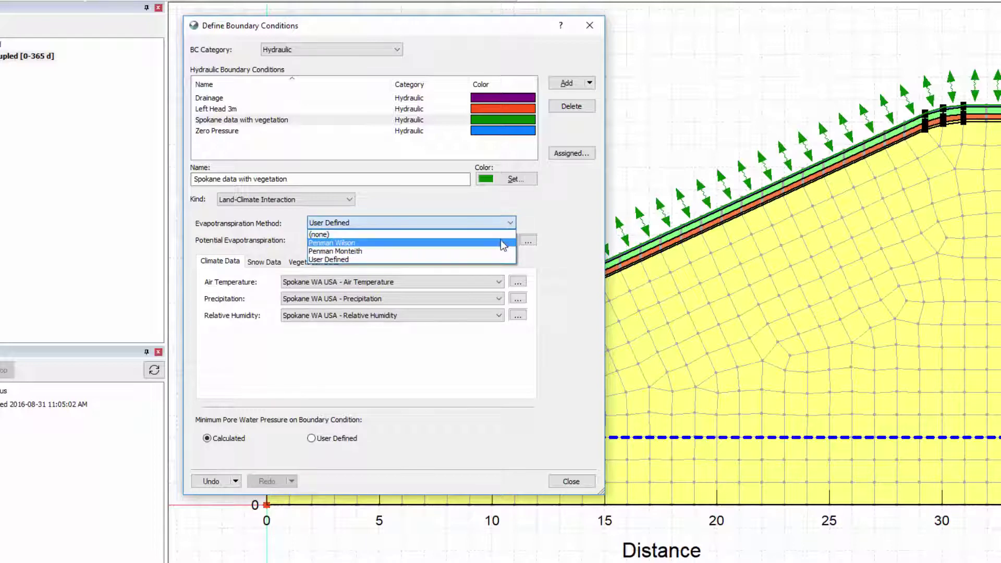
click(500, 242)
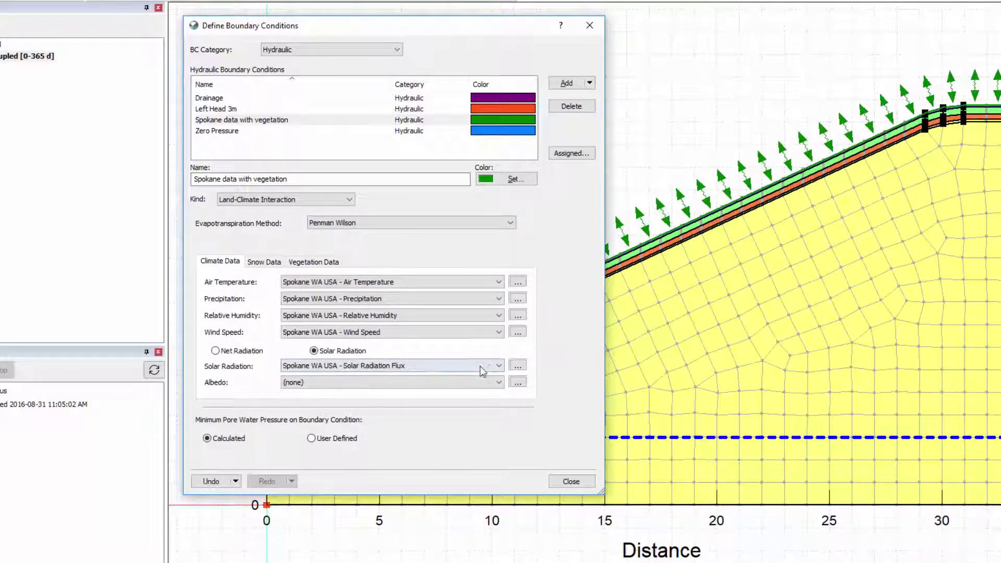
click(216, 352)
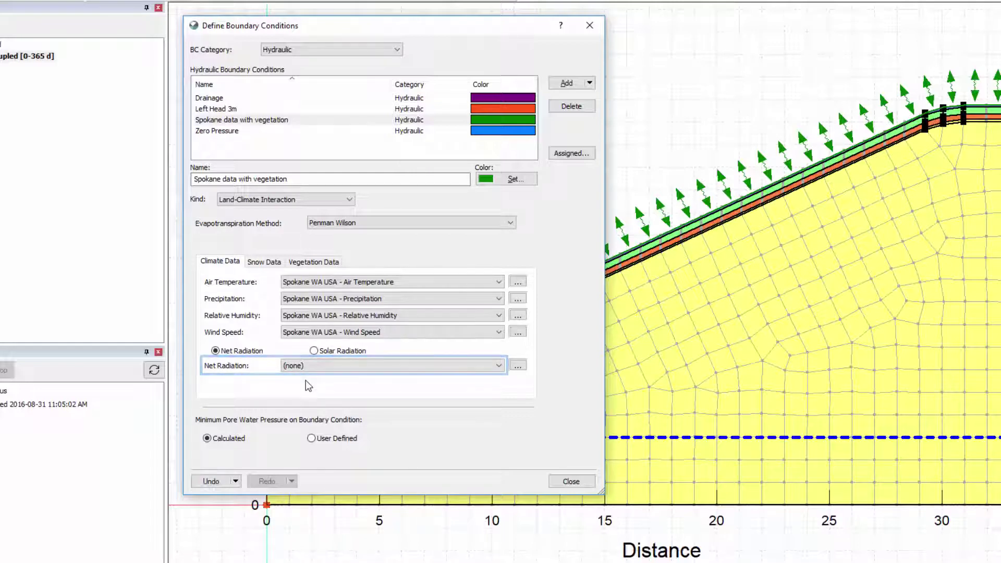
click(316, 351)
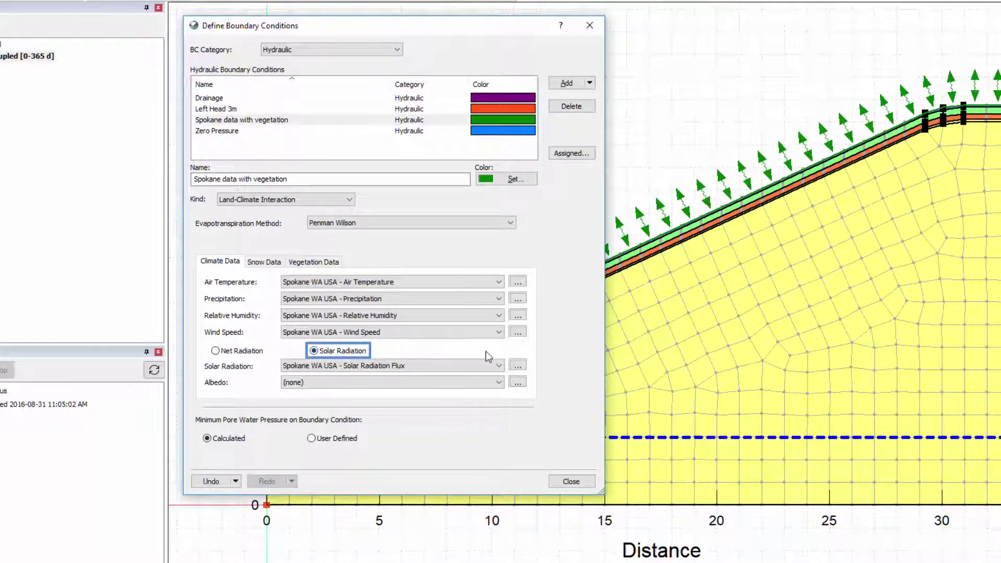
Inspect the Spokane WA USA solar radiation flux function with and without sinusoidal distribution over each day.
click(517, 366)
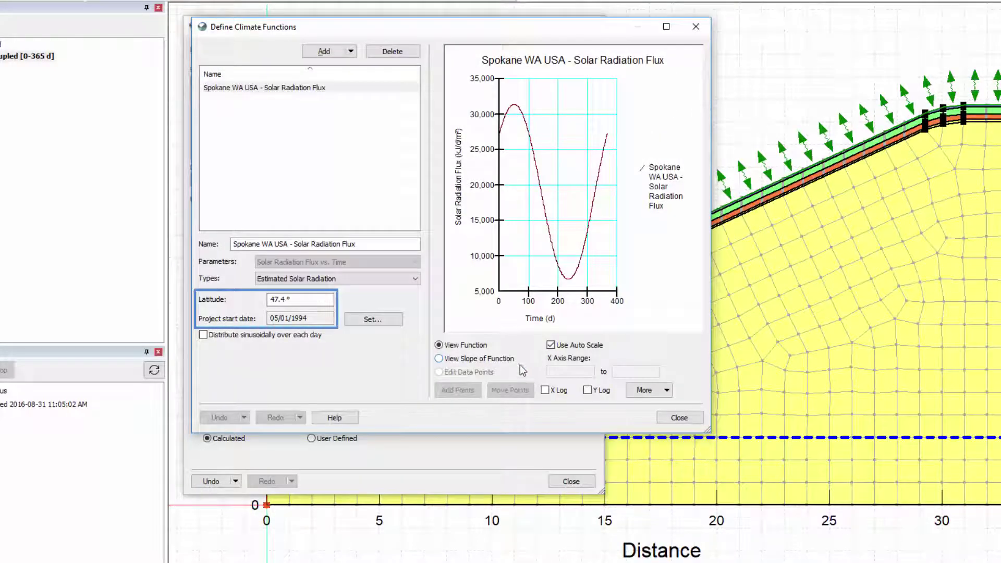
click(205, 336)
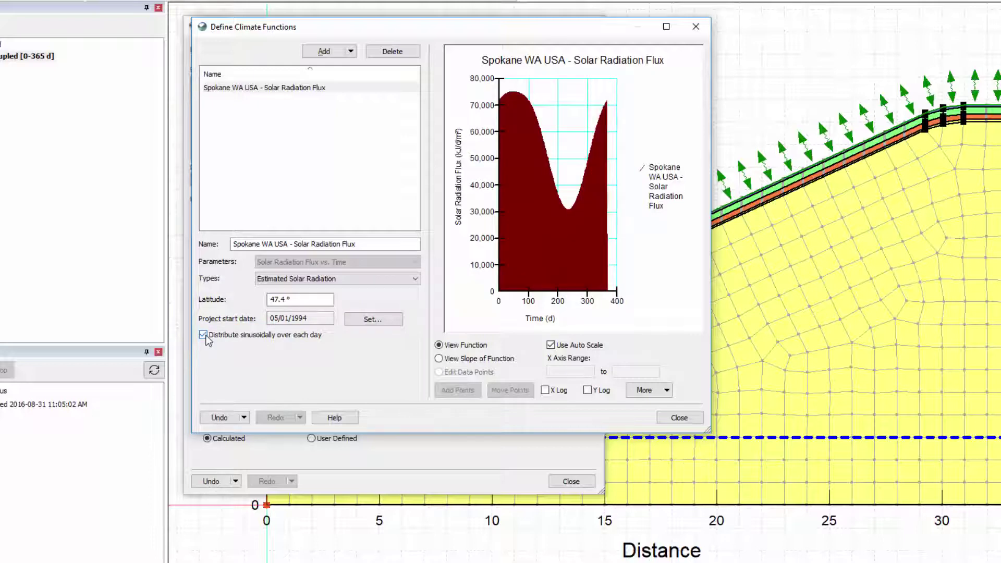
click(204, 335)
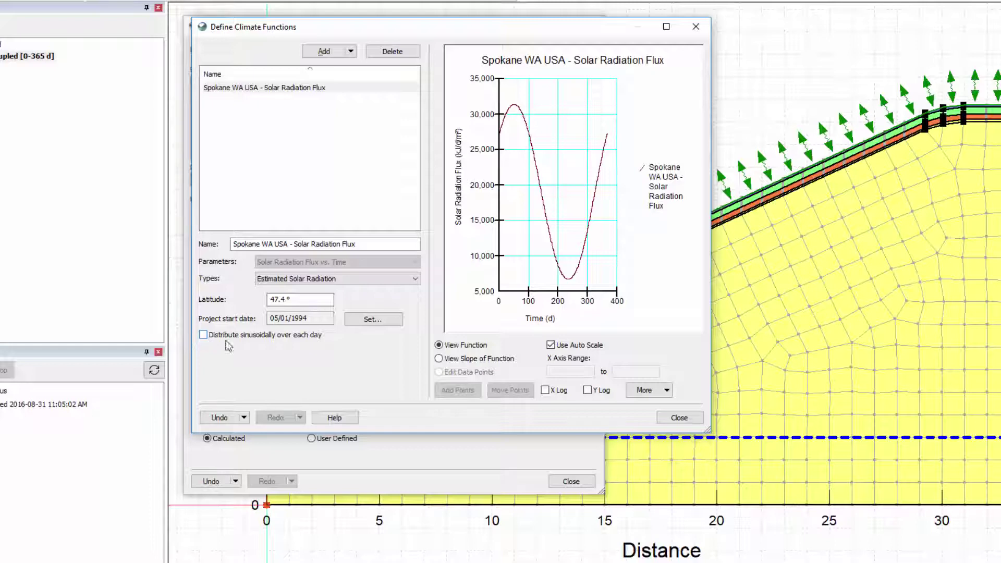
click(661, 424)
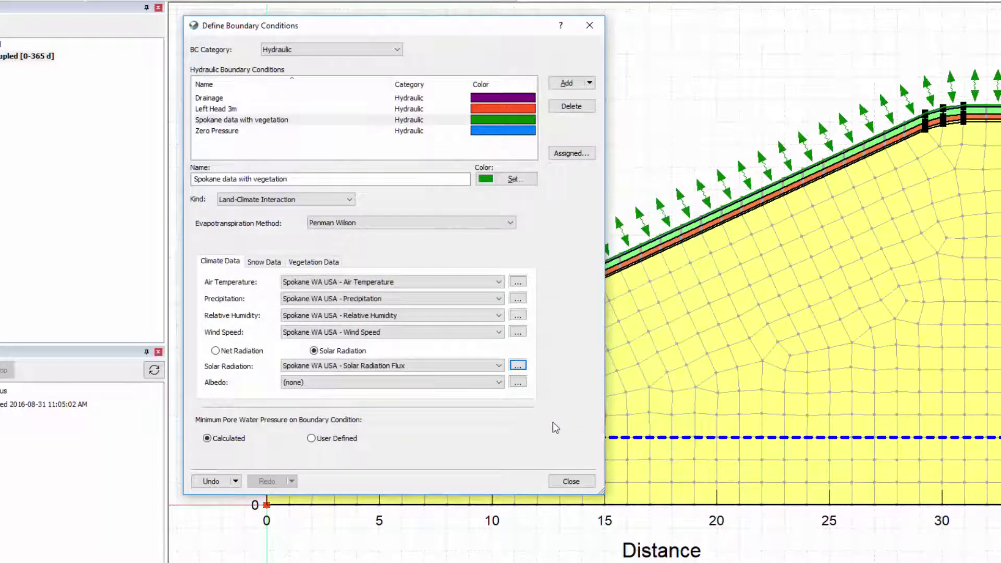
Add a new albedo versus time climate function, leaving its name and type at the defaults.
click(517, 385)
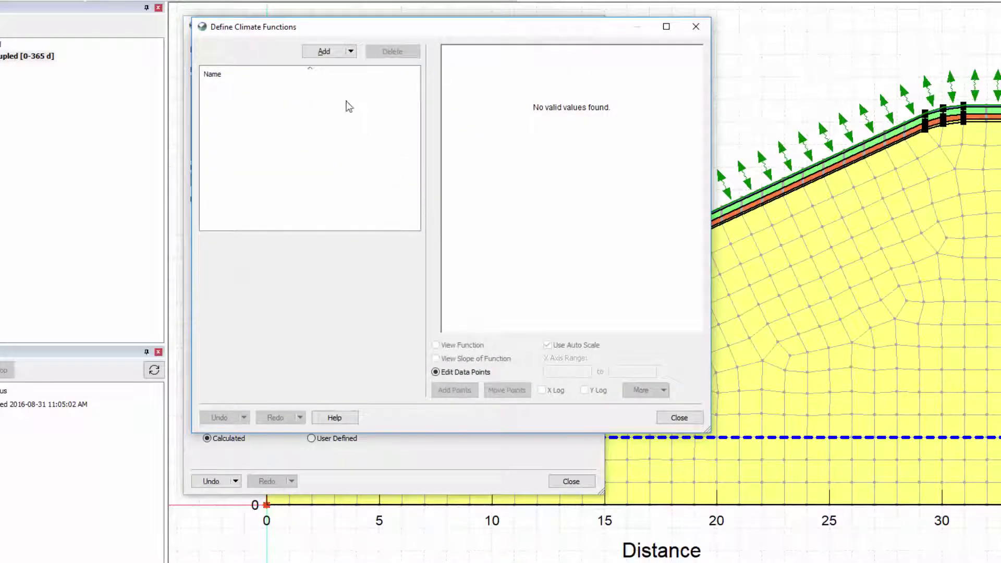
click(330, 51)
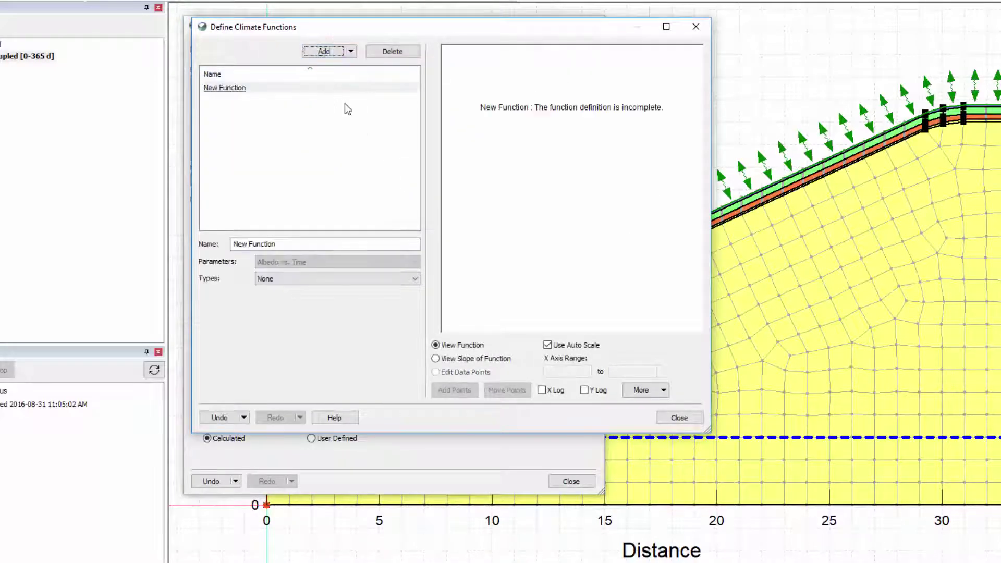
click(671, 417)
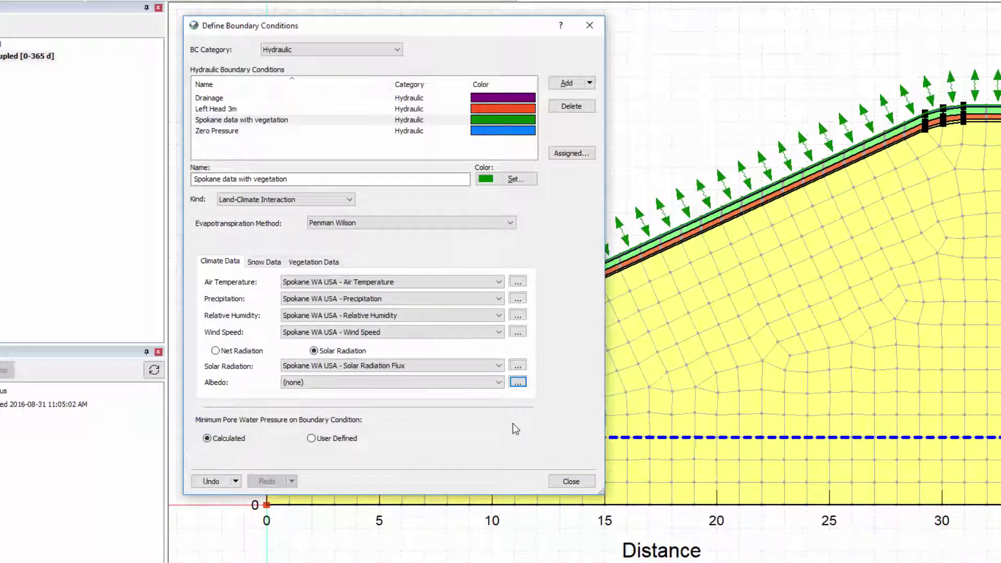
Review the boundary condition's snow data with the Calculated definition, its calculated snow depth graph, and the vegetation data.
click(272, 264)
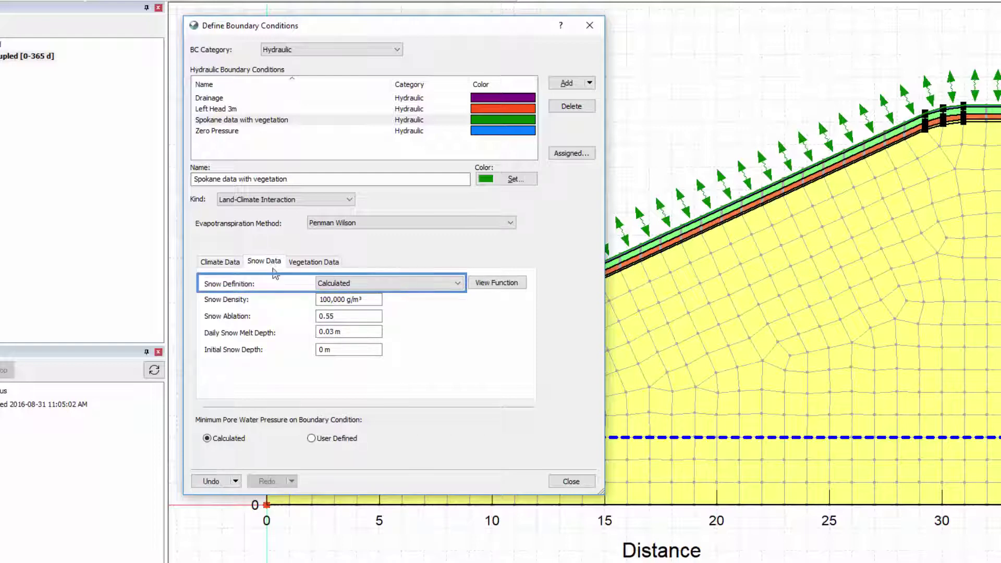
click(384, 284)
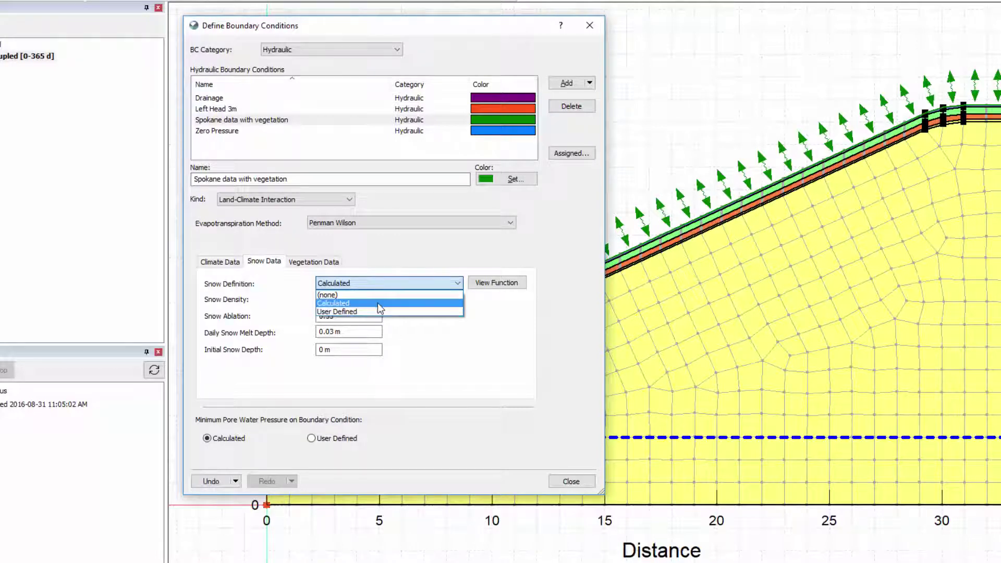
click(378, 303)
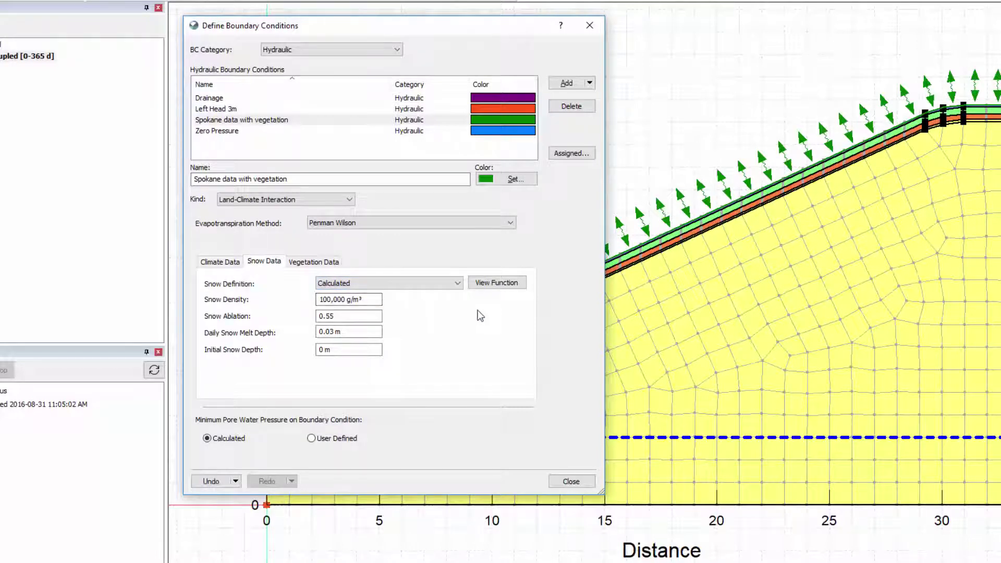
click(497, 284)
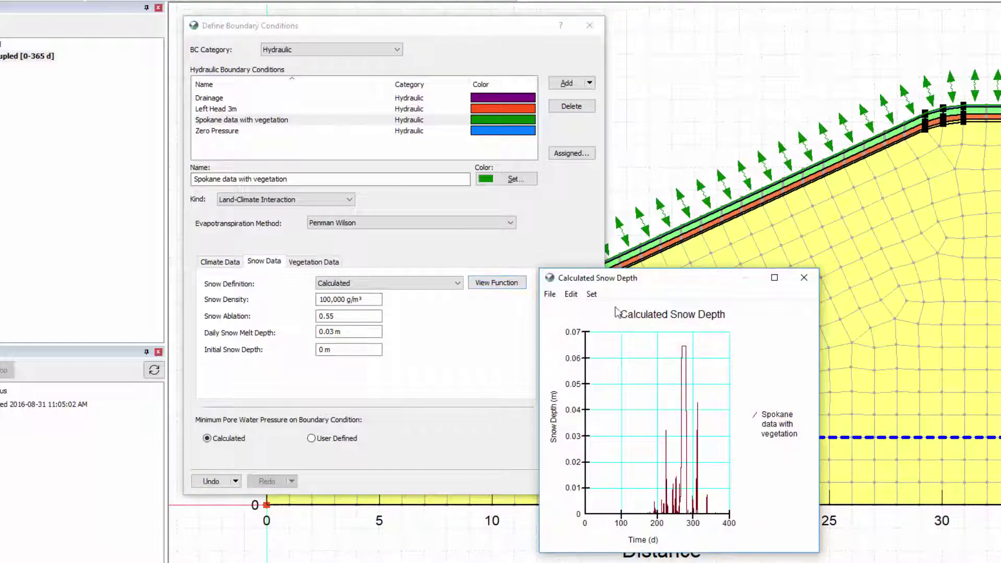
click(803, 280)
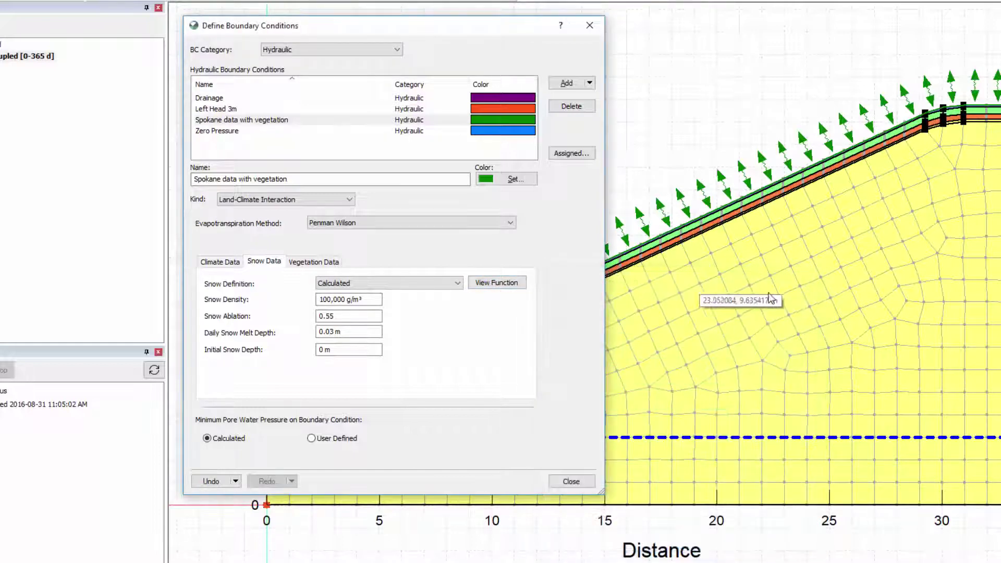
click(326, 265)
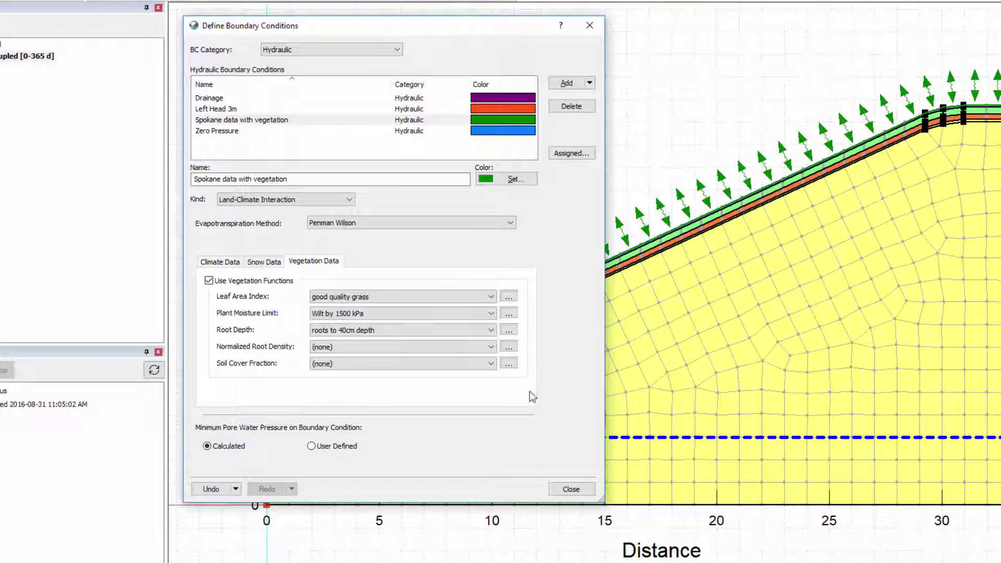
Add an undefined water pressure function for the User Defined minimum pore water pressure, and return that setting to Calculated before closing the boundary conditions.
click(311, 447)
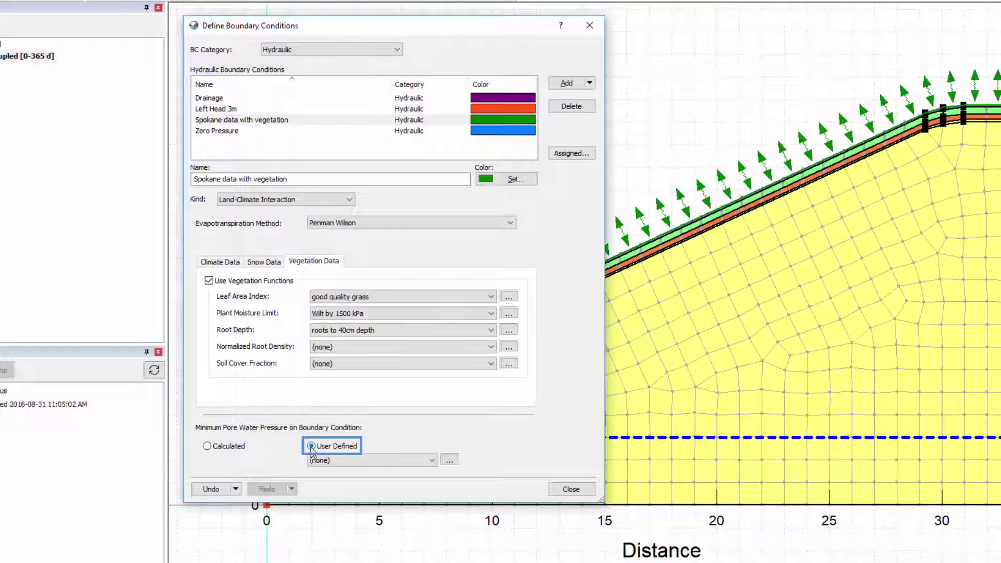
click(446, 459)
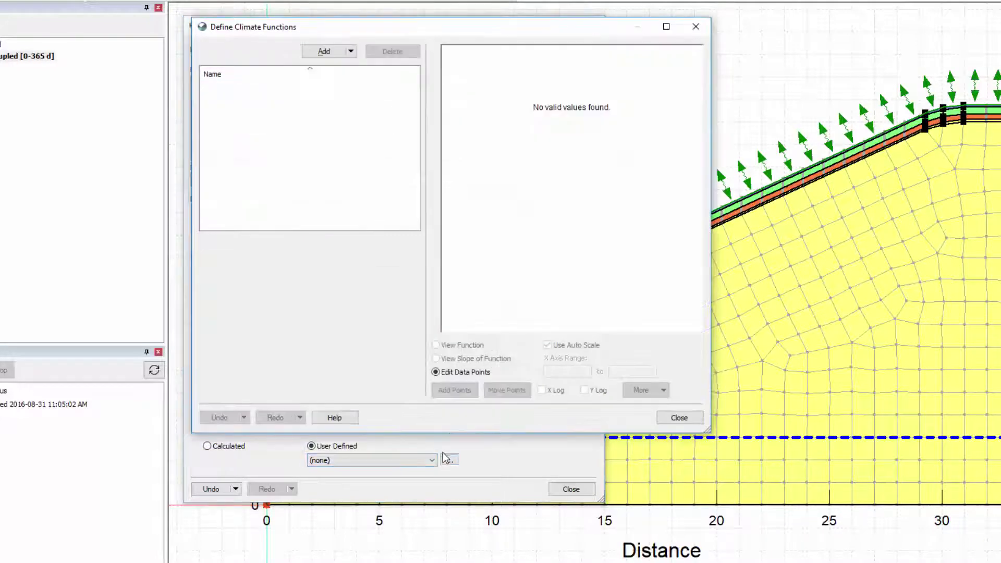
click(316, 52)
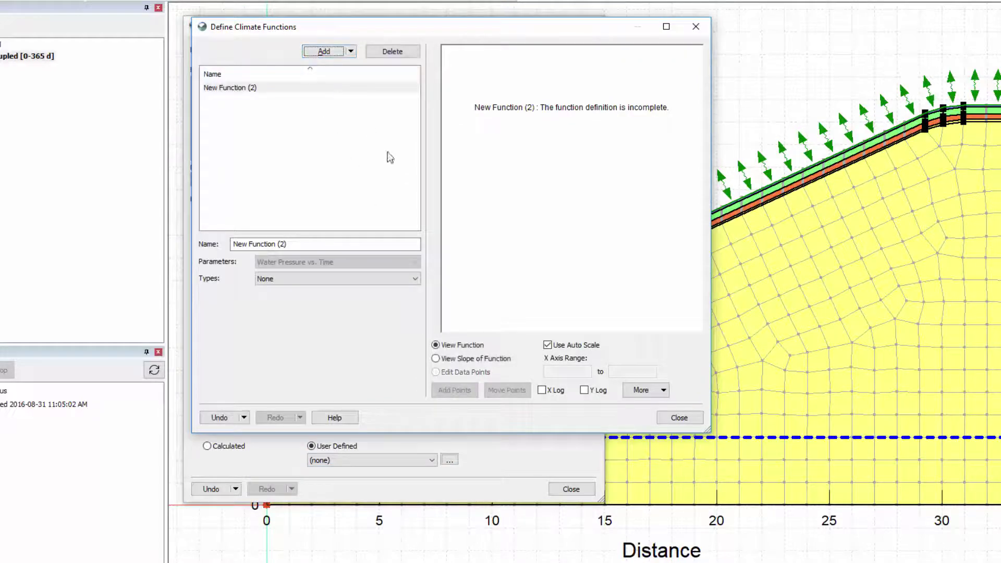
click(672, 420)
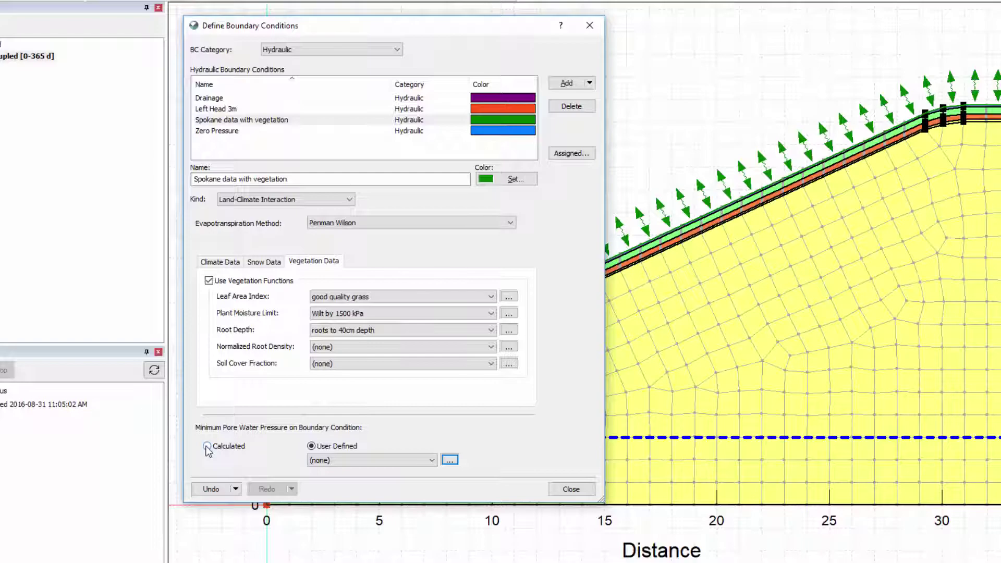
click(207, 447)
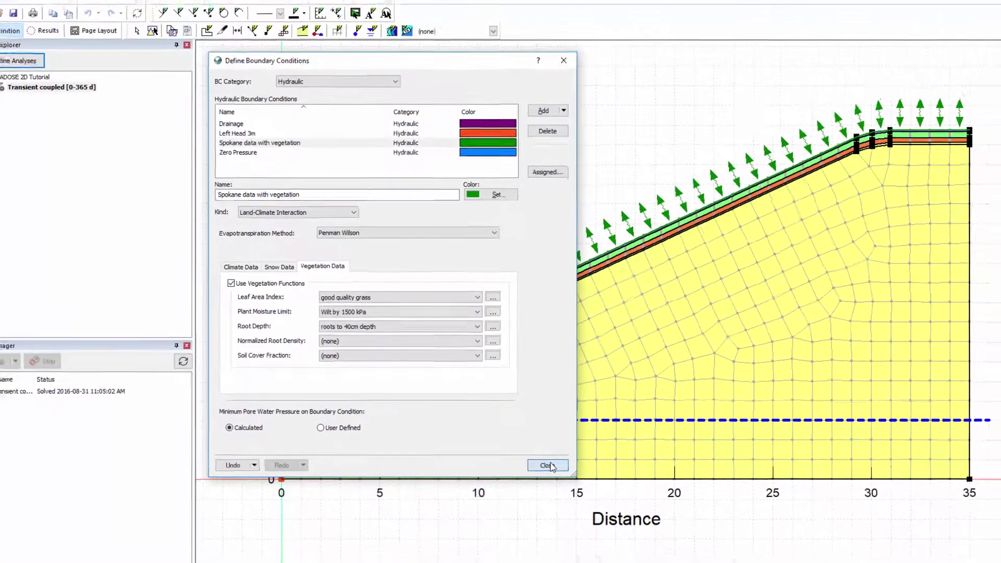
click(547, 465)
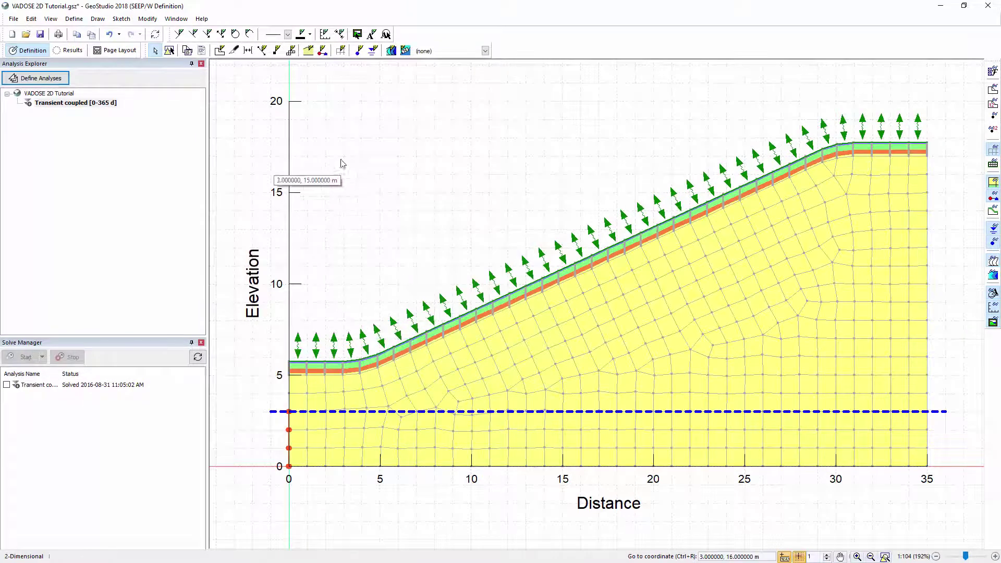
Review the thermal and gas boundary conditions applied to the model and close the boundary condition drawing tool.
click(323, 51)
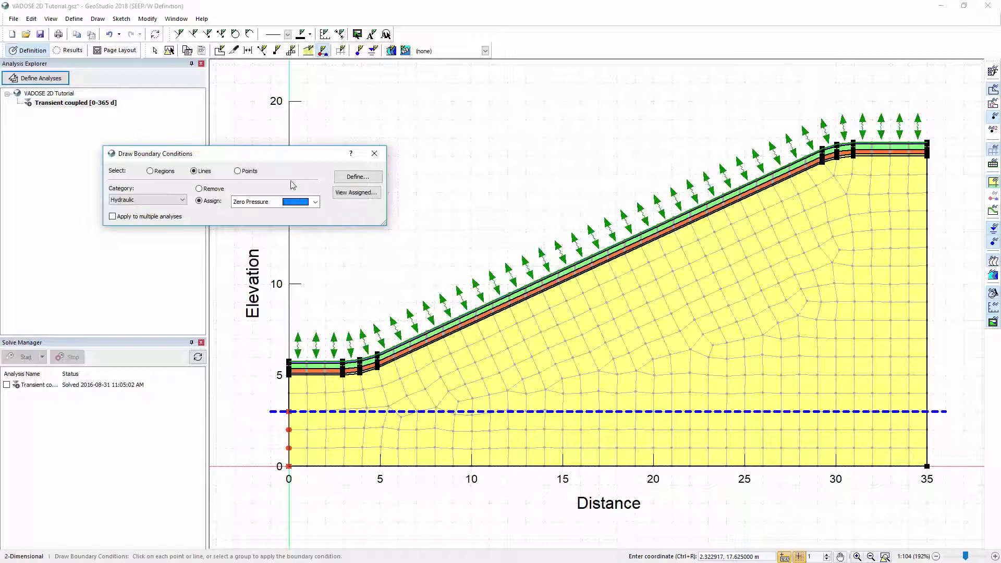
click(182, 200)
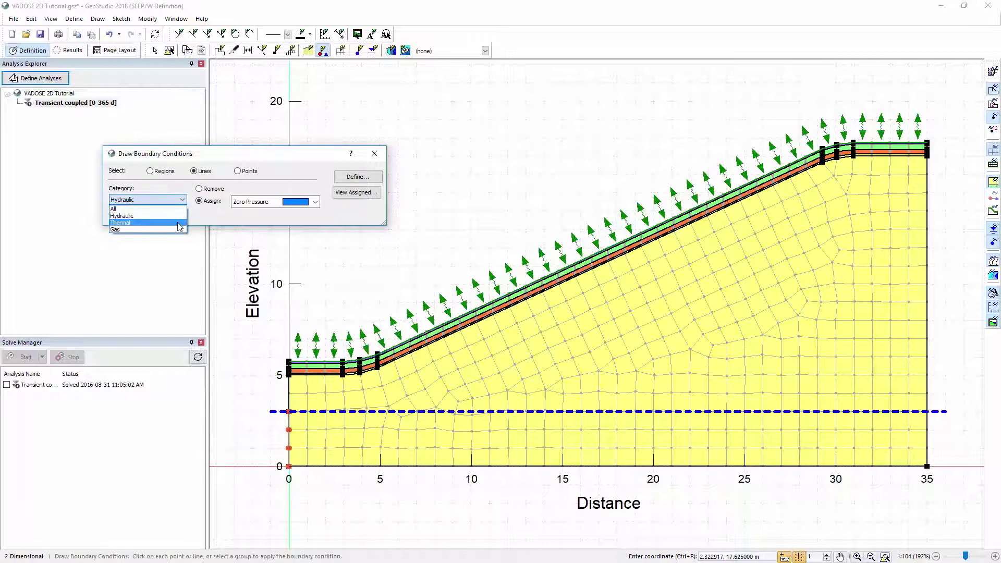
click(180, 223)
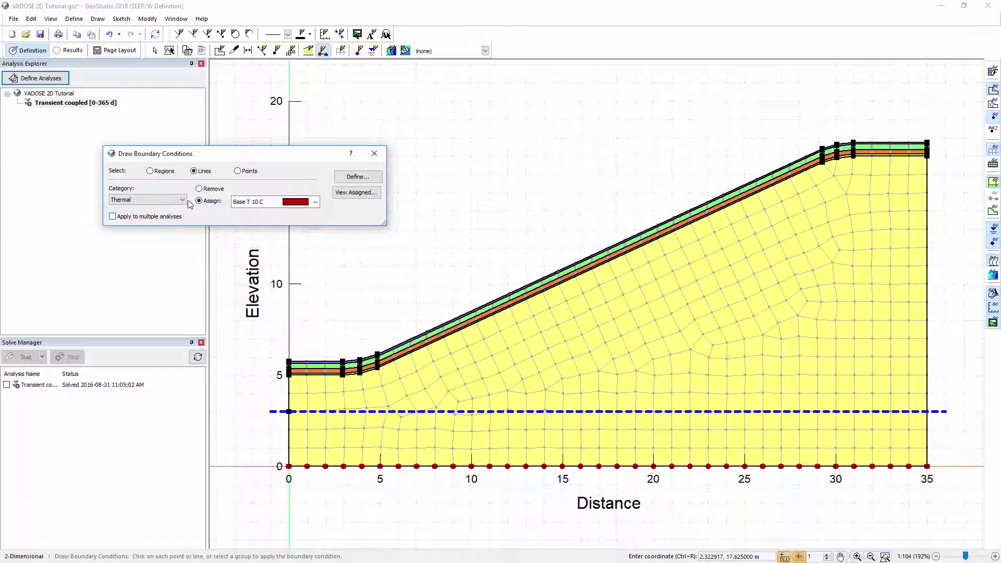
click(182, 199)
click(178, 230)
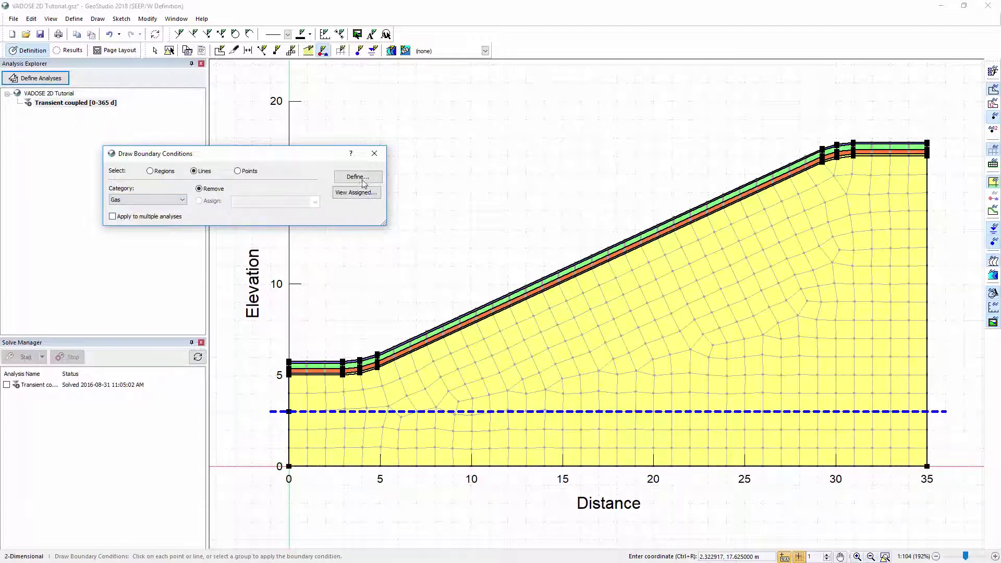
click(374, 153)
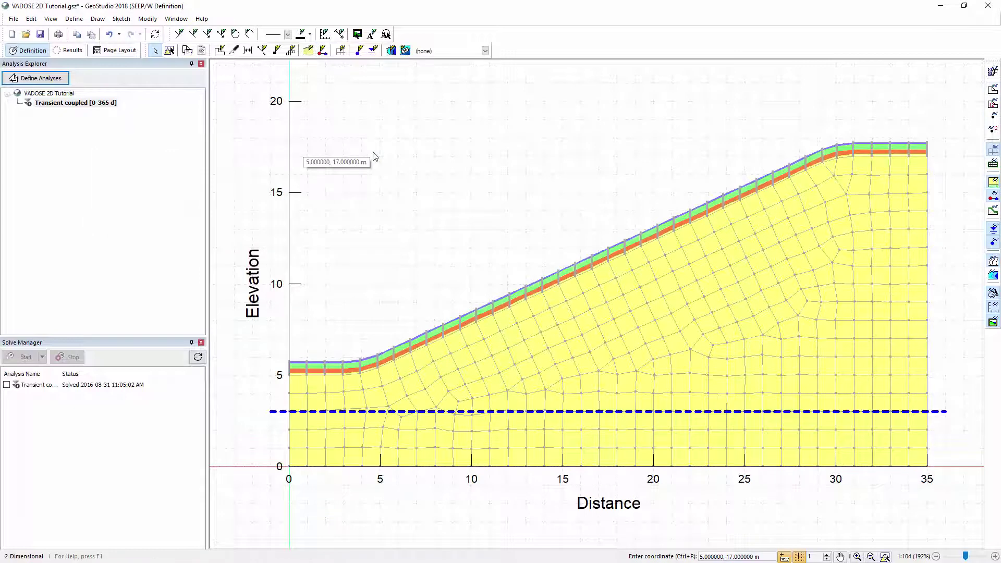